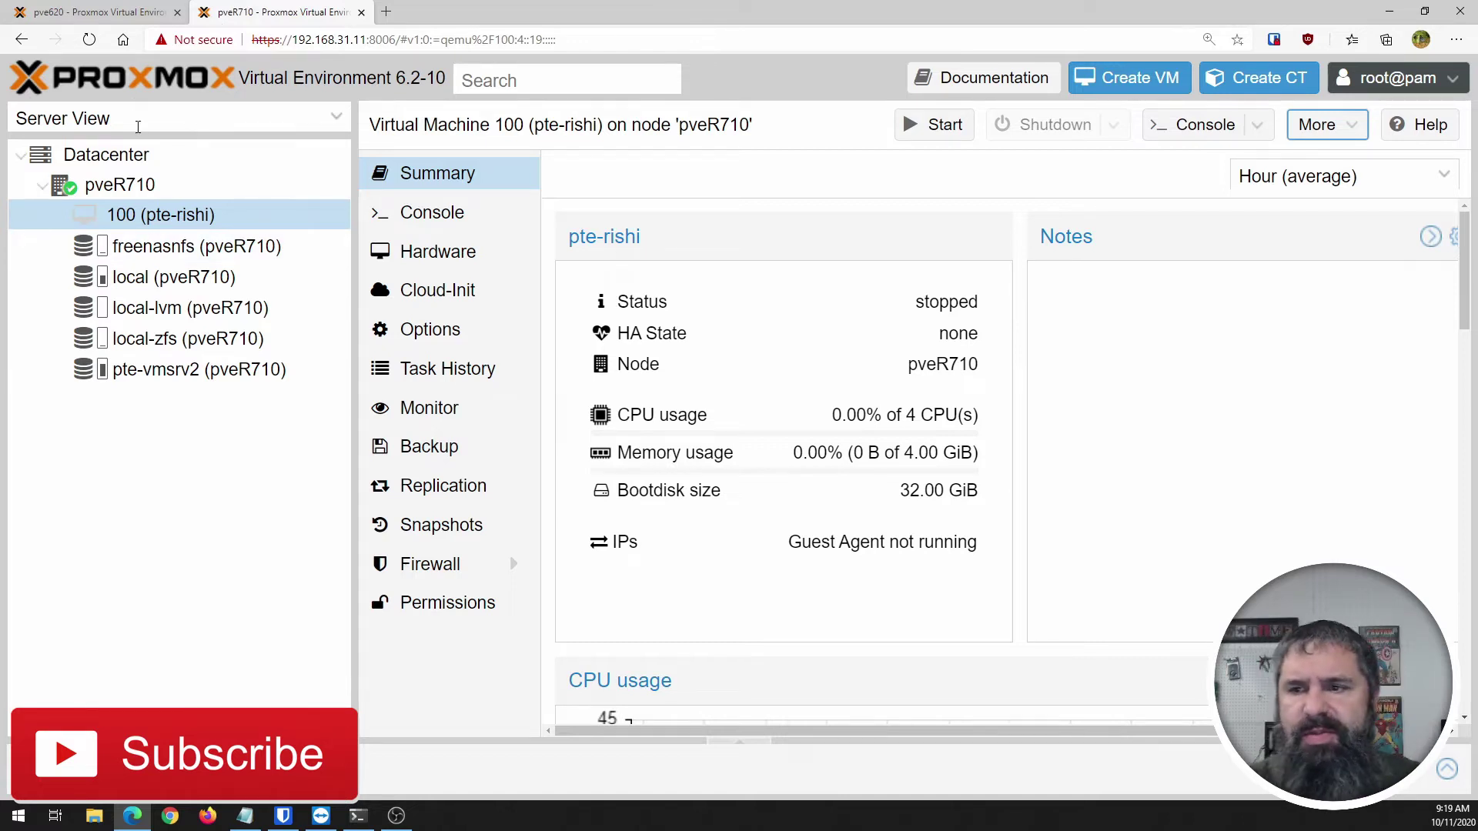
Open the clone settings for VM 100 on pveR710 and check which VM IDs are used on pve620.
right_click(169, 214)
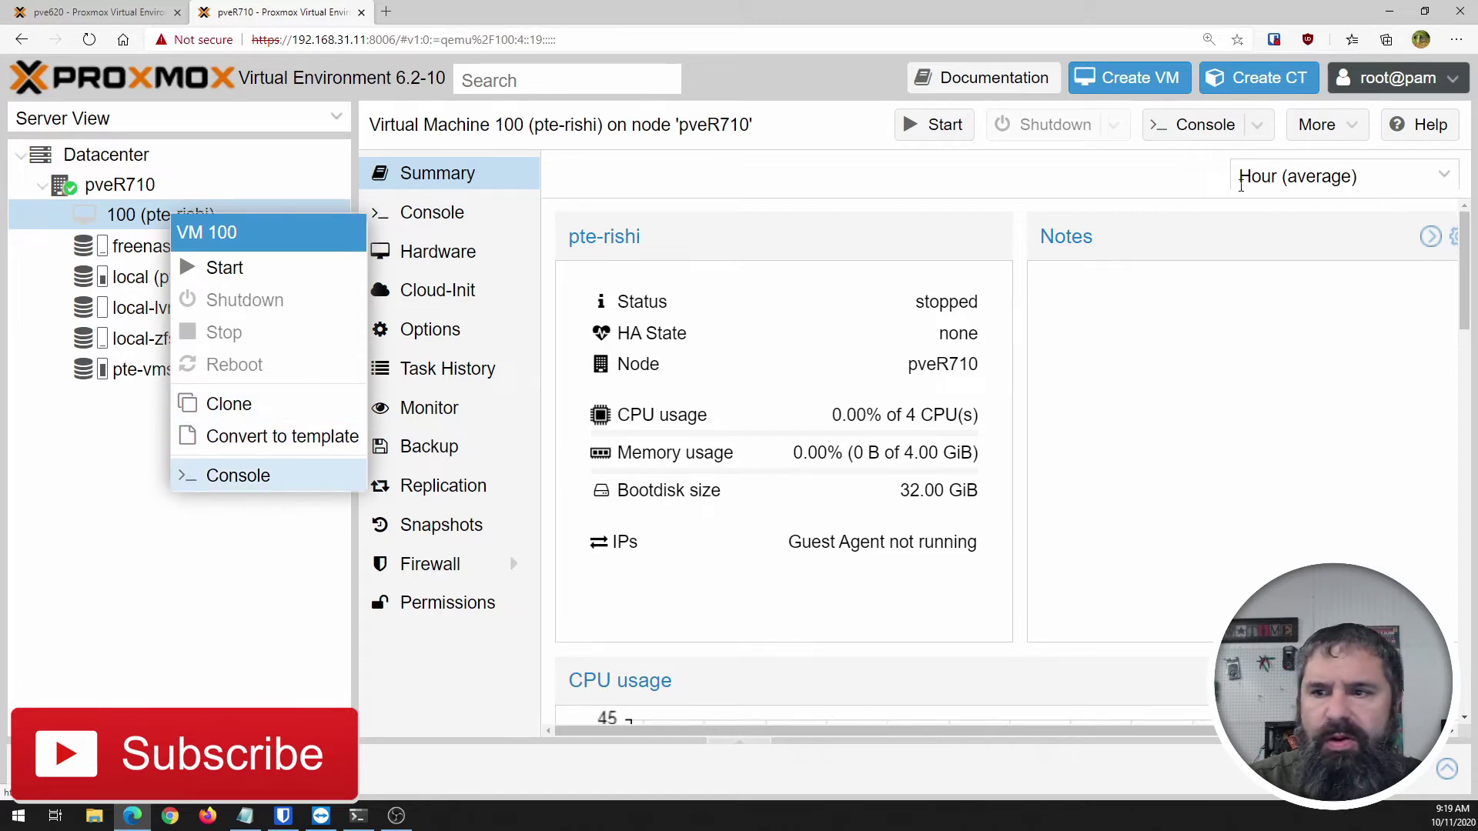
left_click(1355, 133)
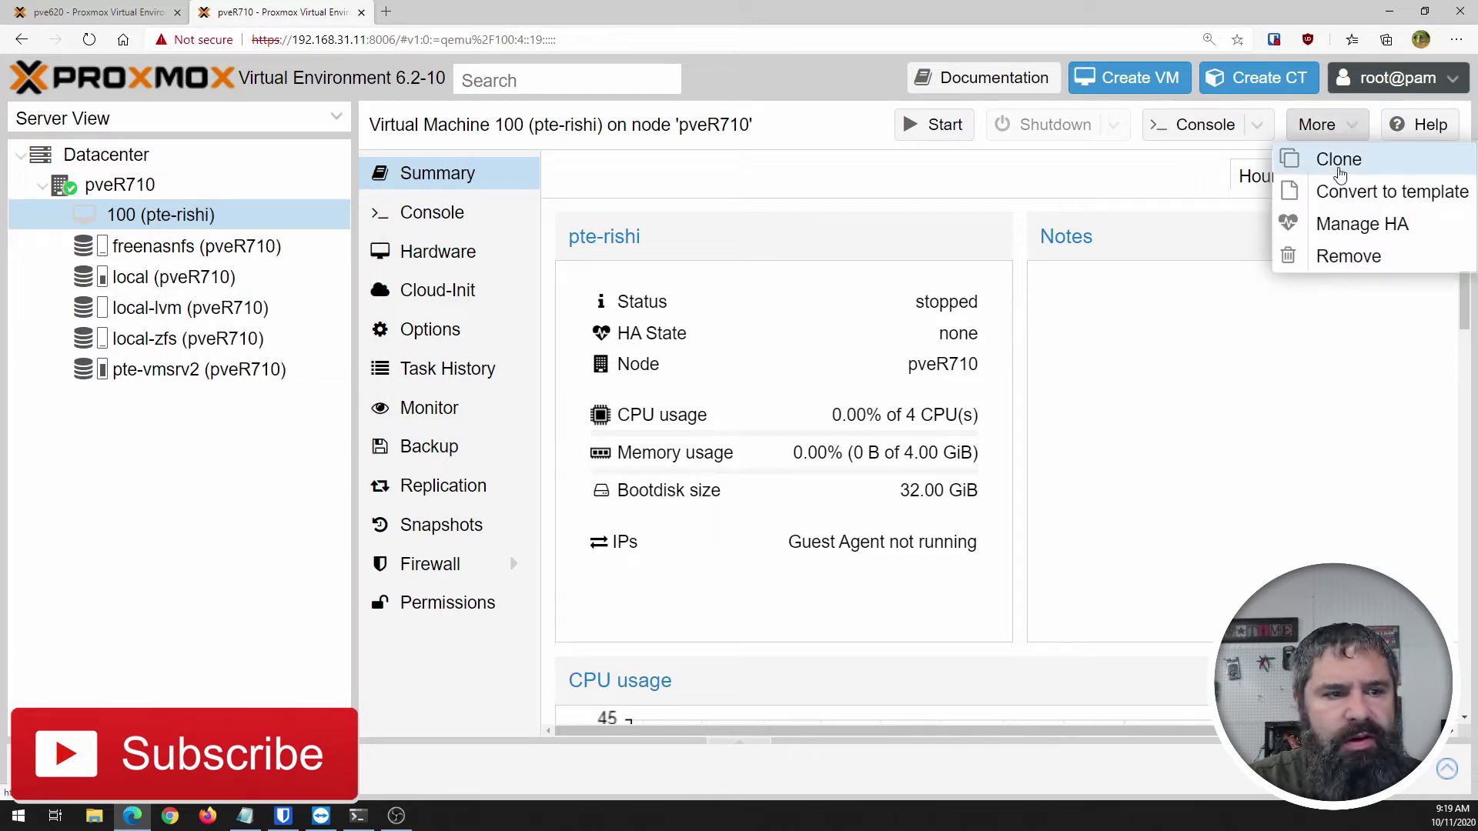
left_click(1340, 175)
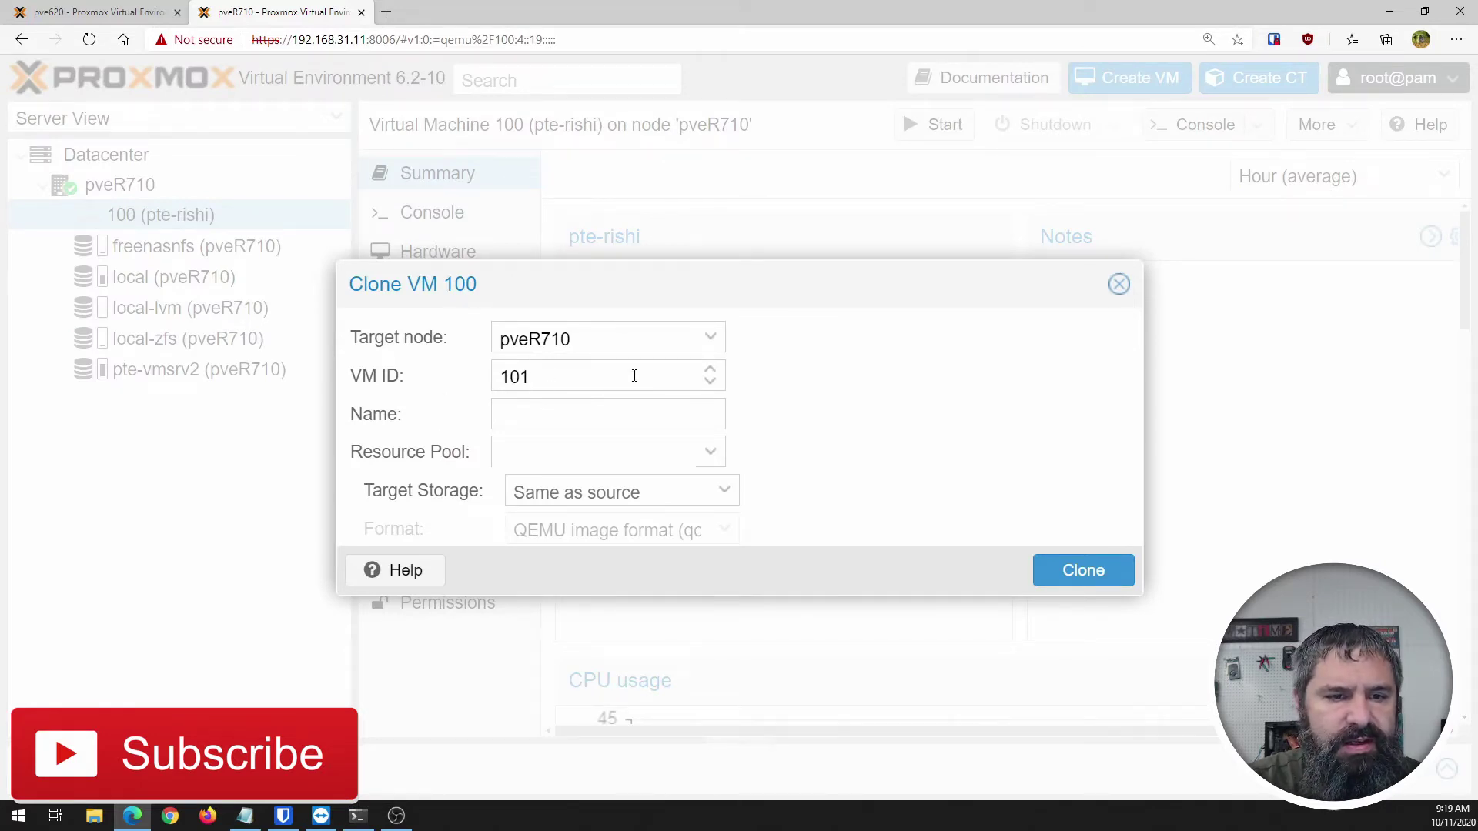
left_click(106, 11)
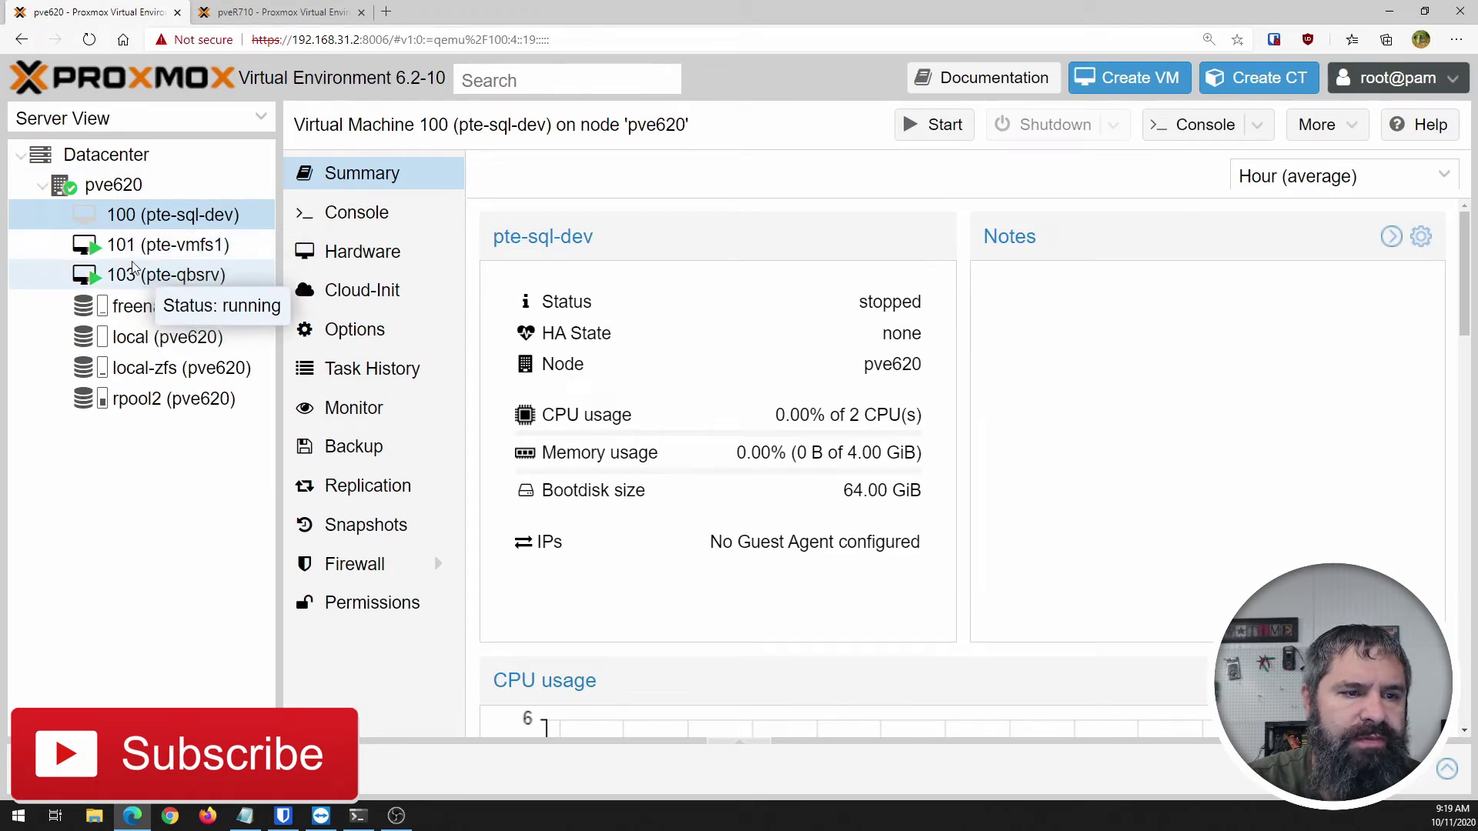
left_click(282, 11)
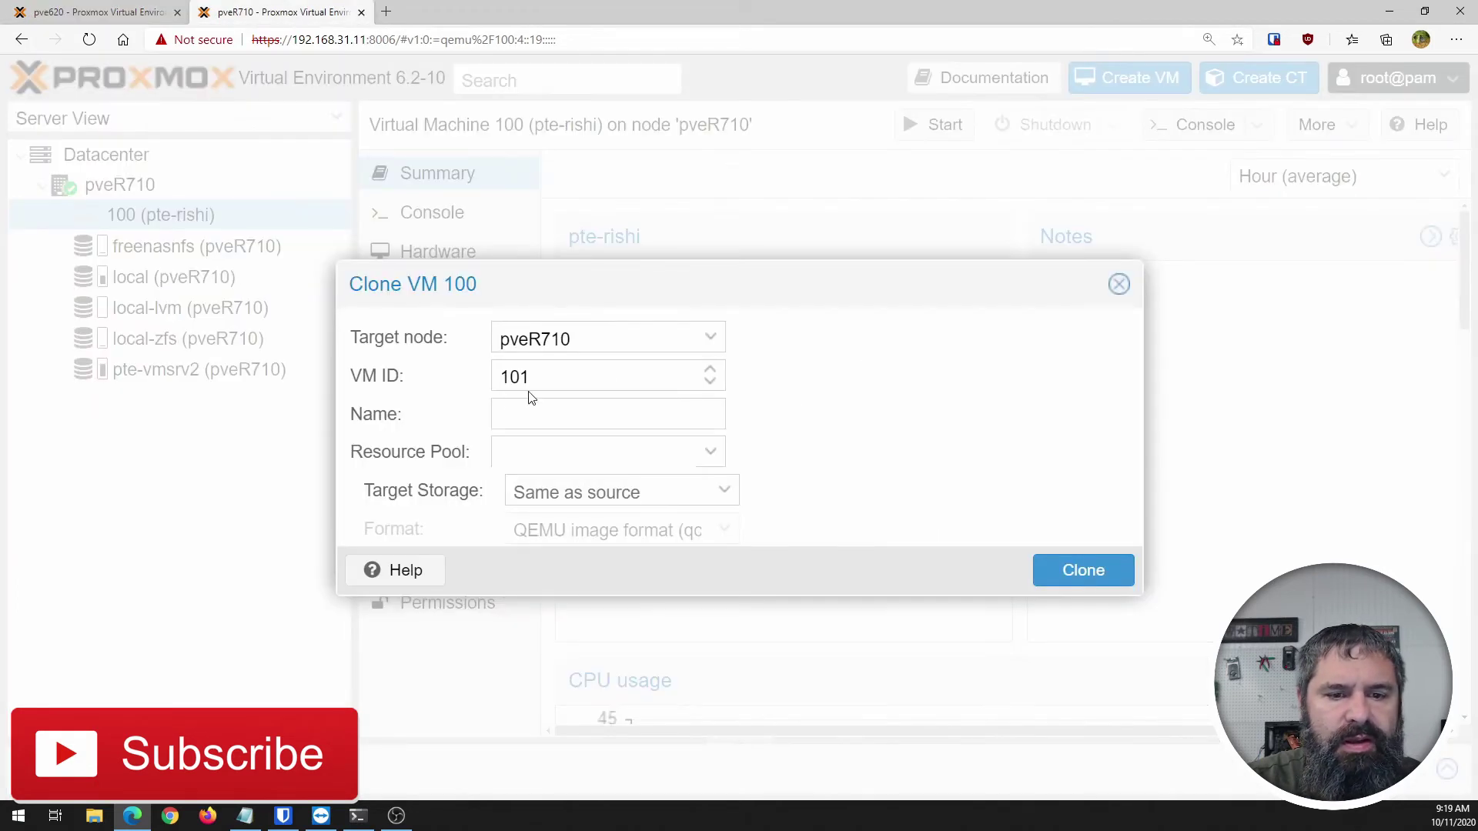
Clone VM 100 to VM ID 102 with the name pte-rishi, no resource pool and the target storage same as source.
left_click(712, 371)
left_click(528, 415)
type("pte-rishi")
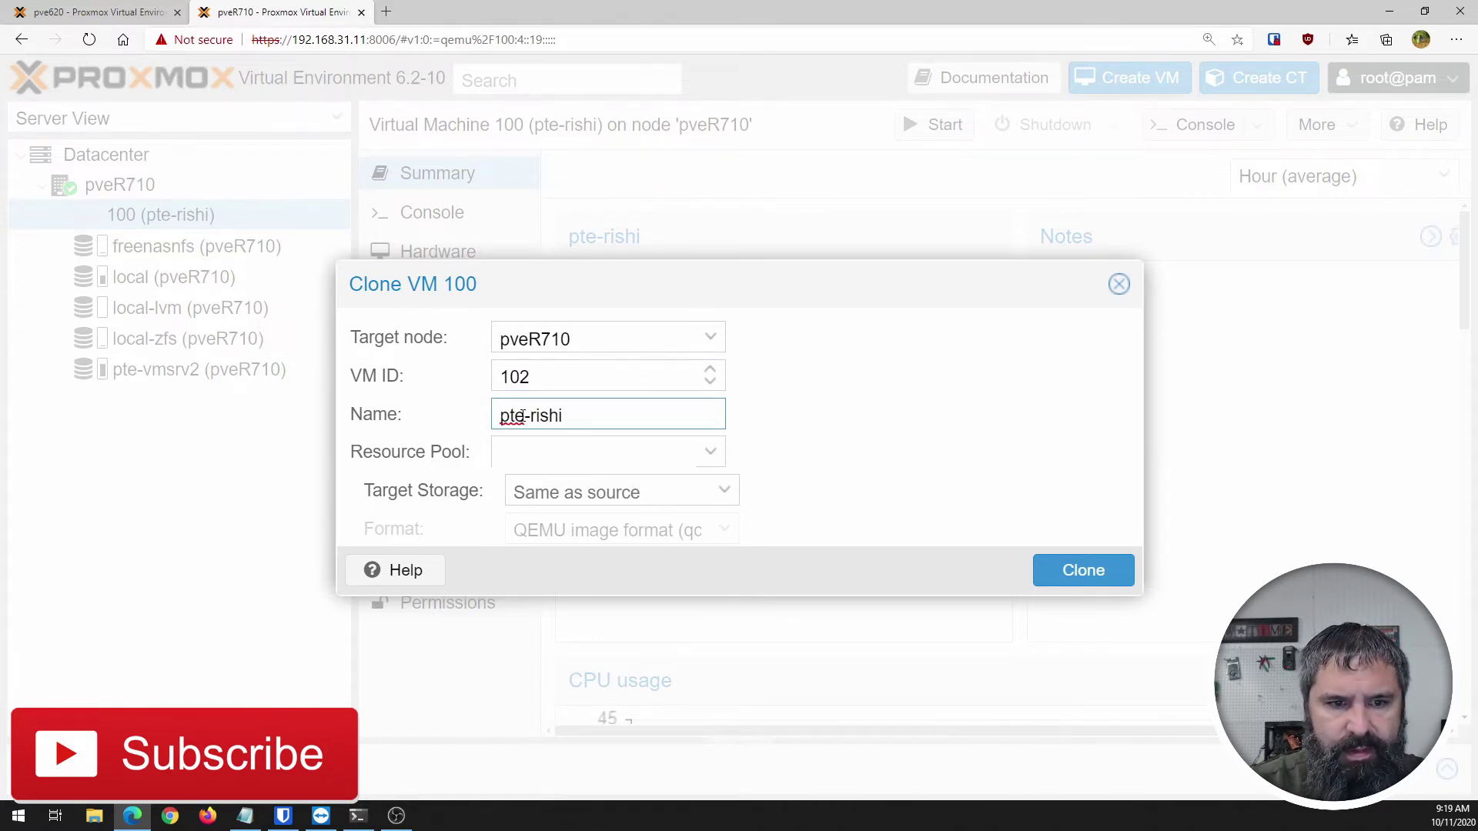
left_click(623, 452)
left_click(705, 455)
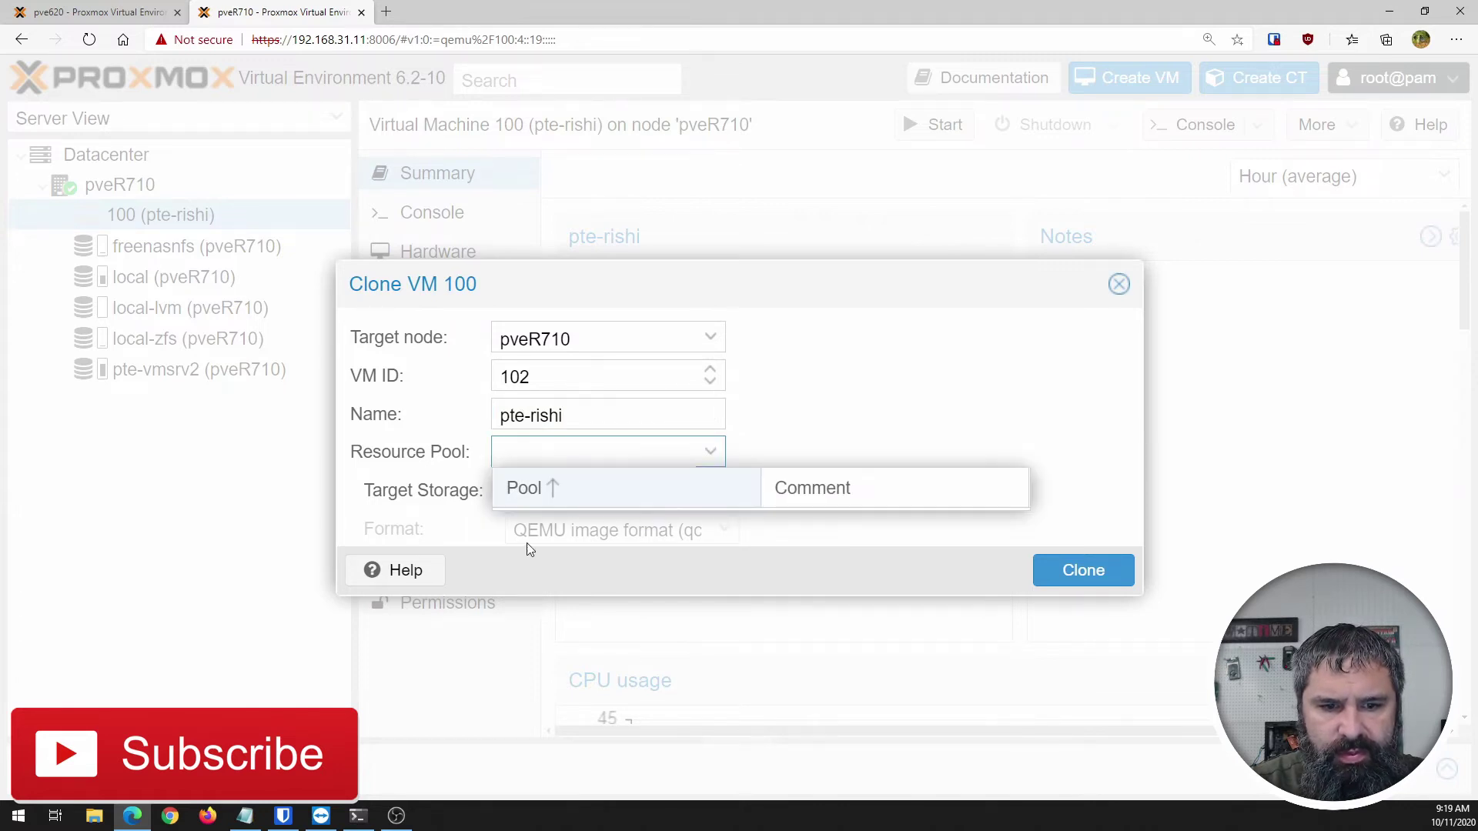
left_click(727, 494)
left_click(728, 494)
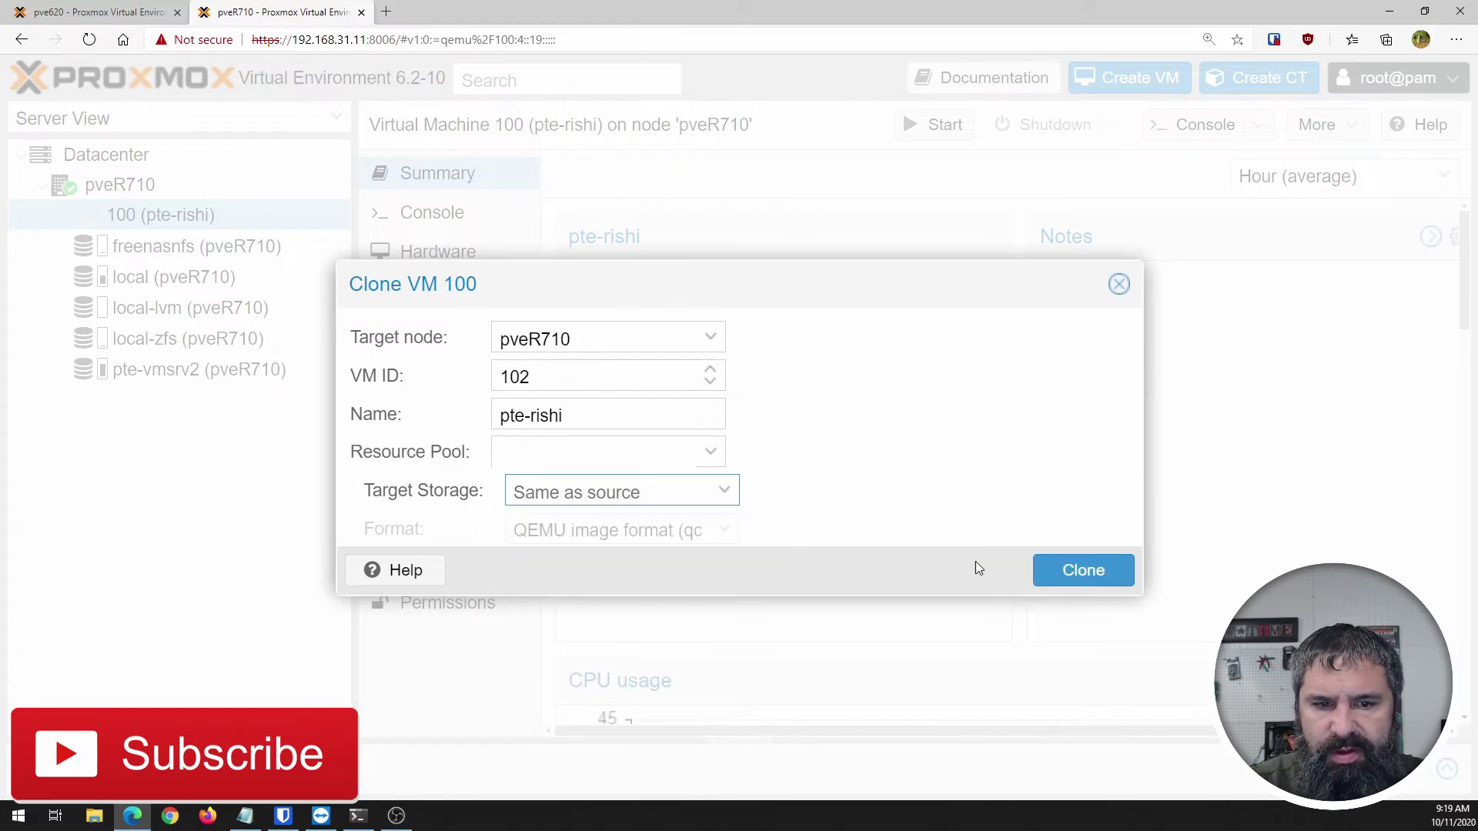
left_click(1060, 571)
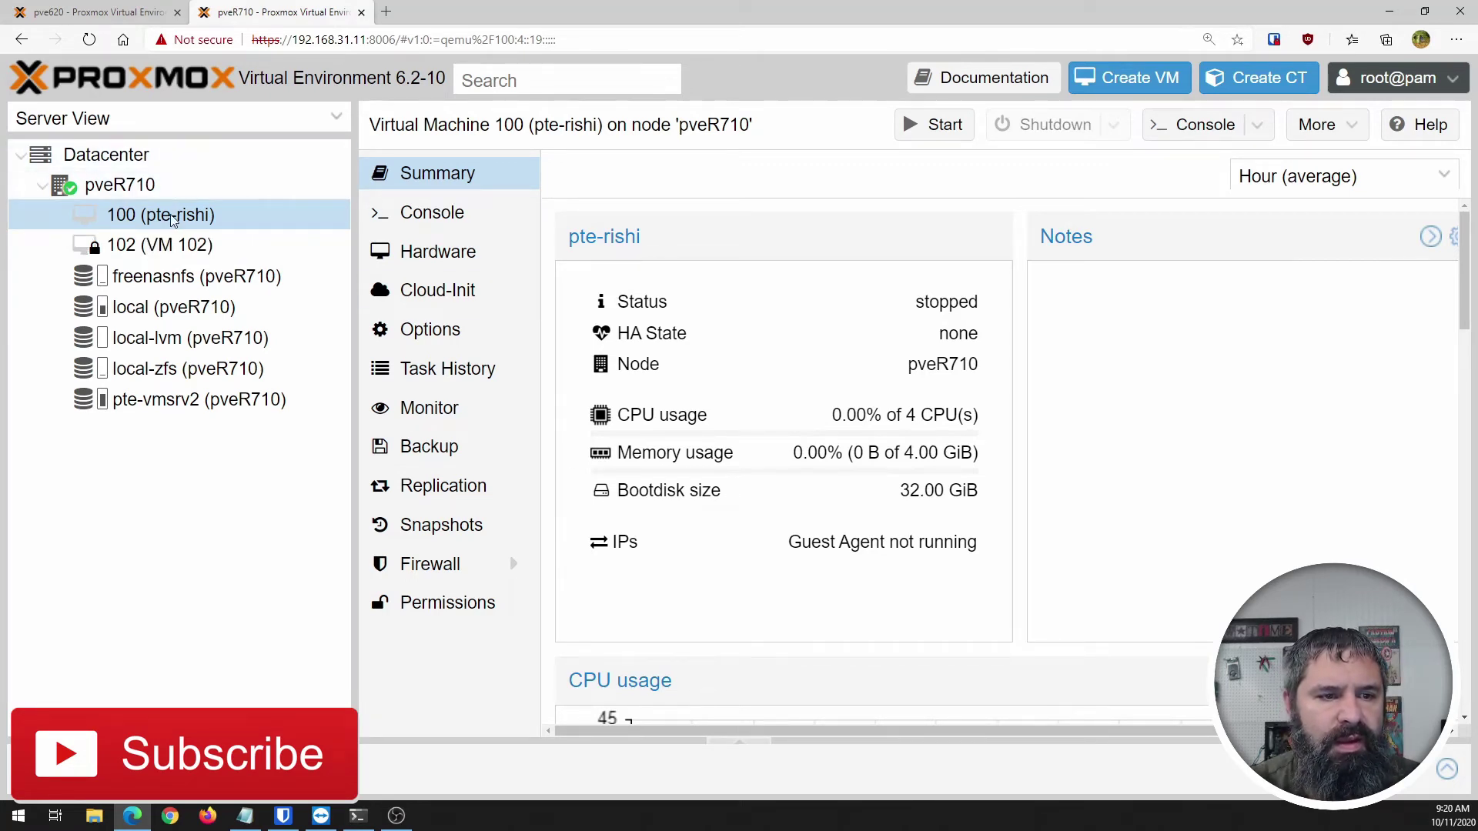
Inspect the output of the running VM 100 clone task in the task log, leaving the task running.
mouse_move(172, 249)
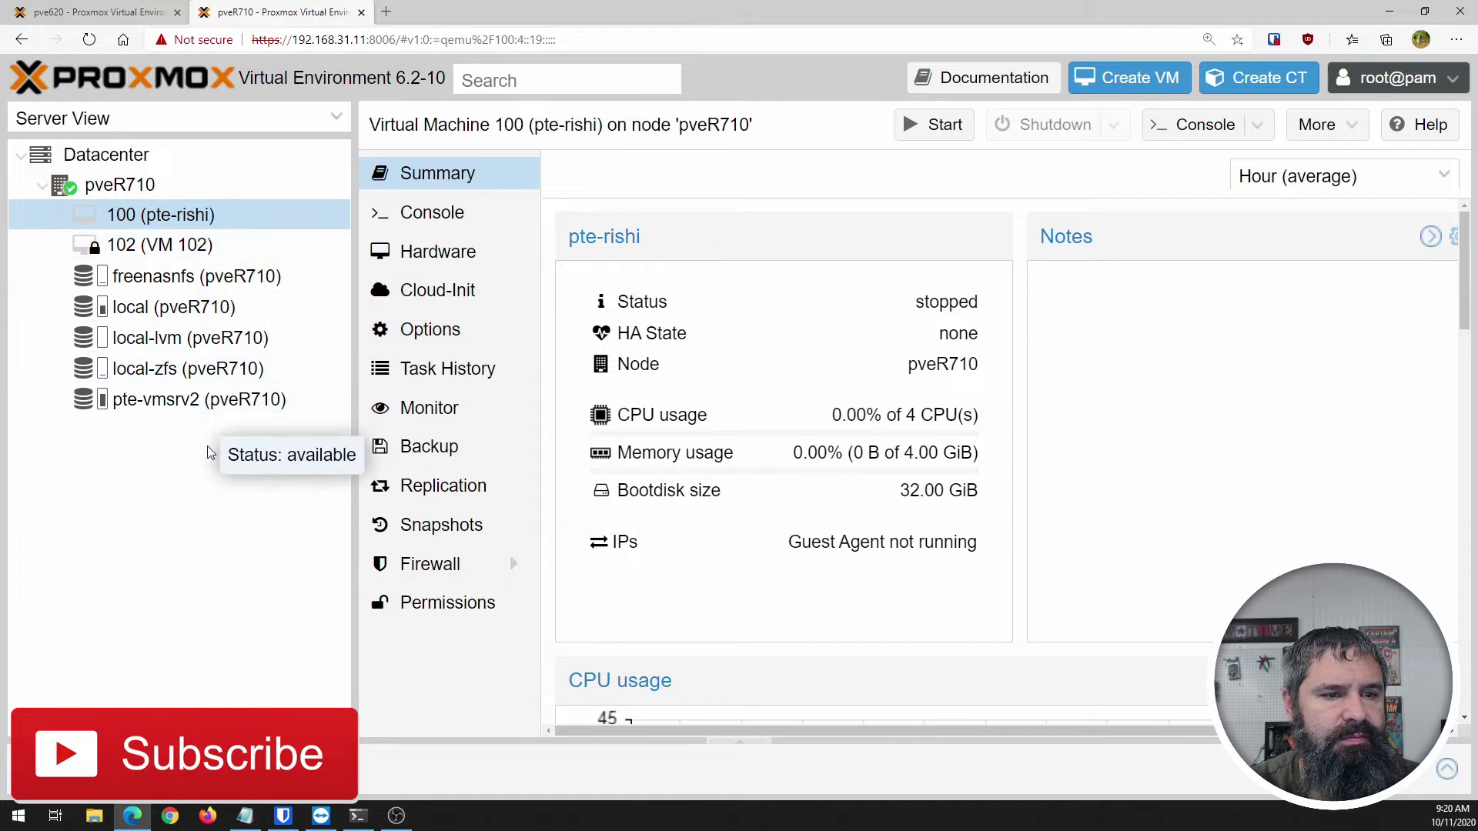
left_click(727, 743)
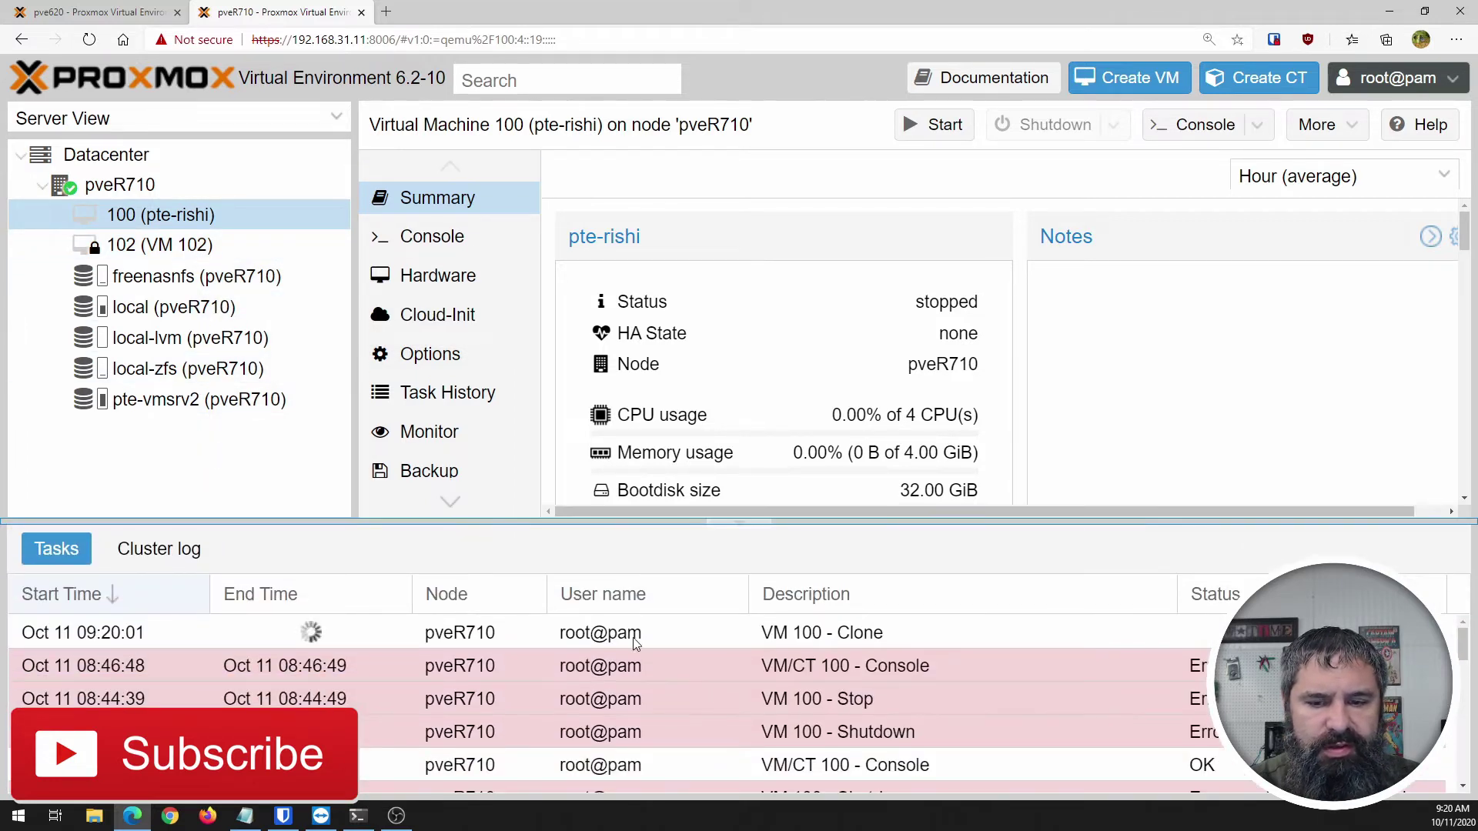
double_click(449, 643)
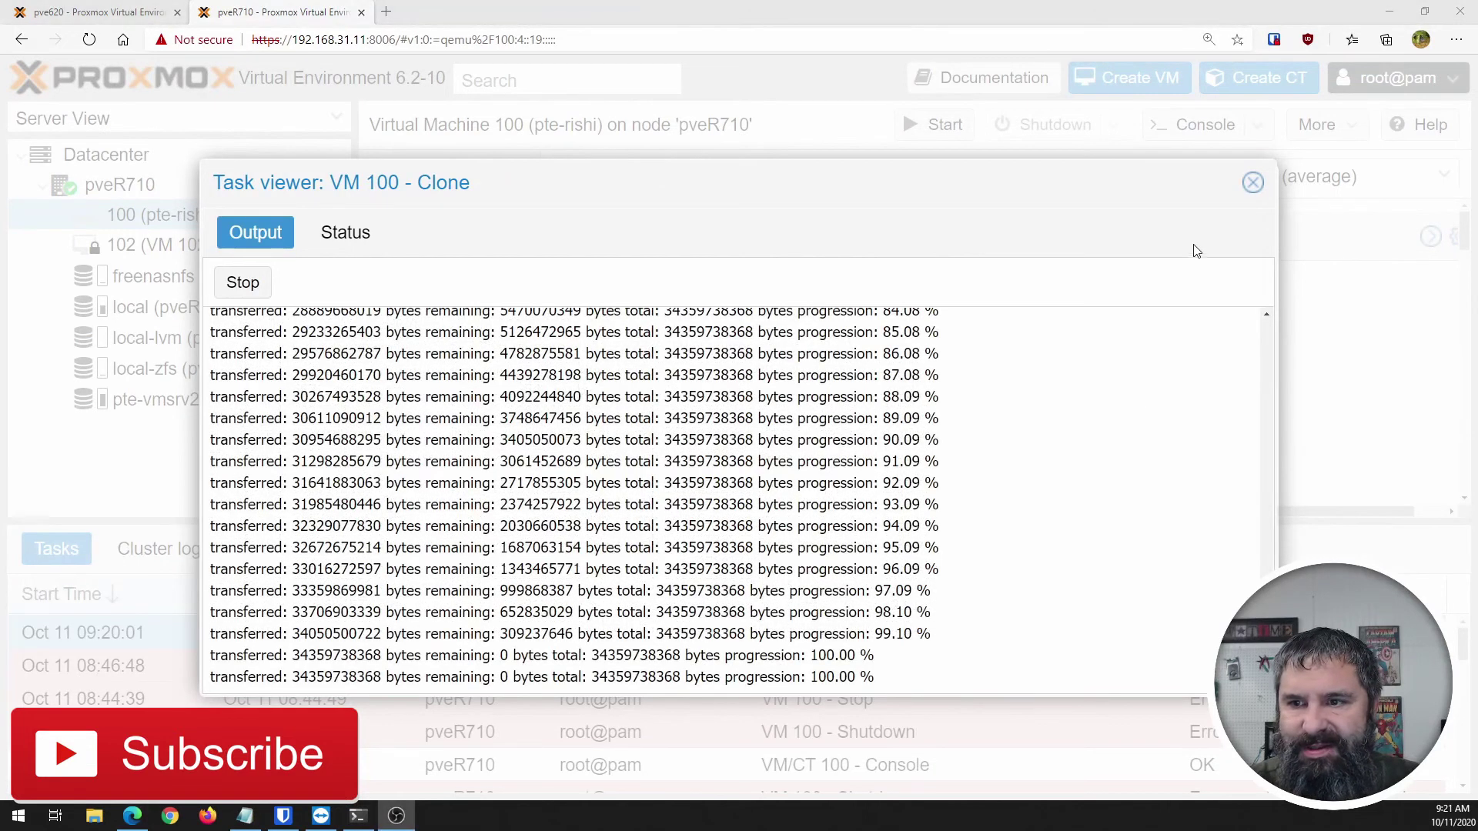
left_click(1253, 183)
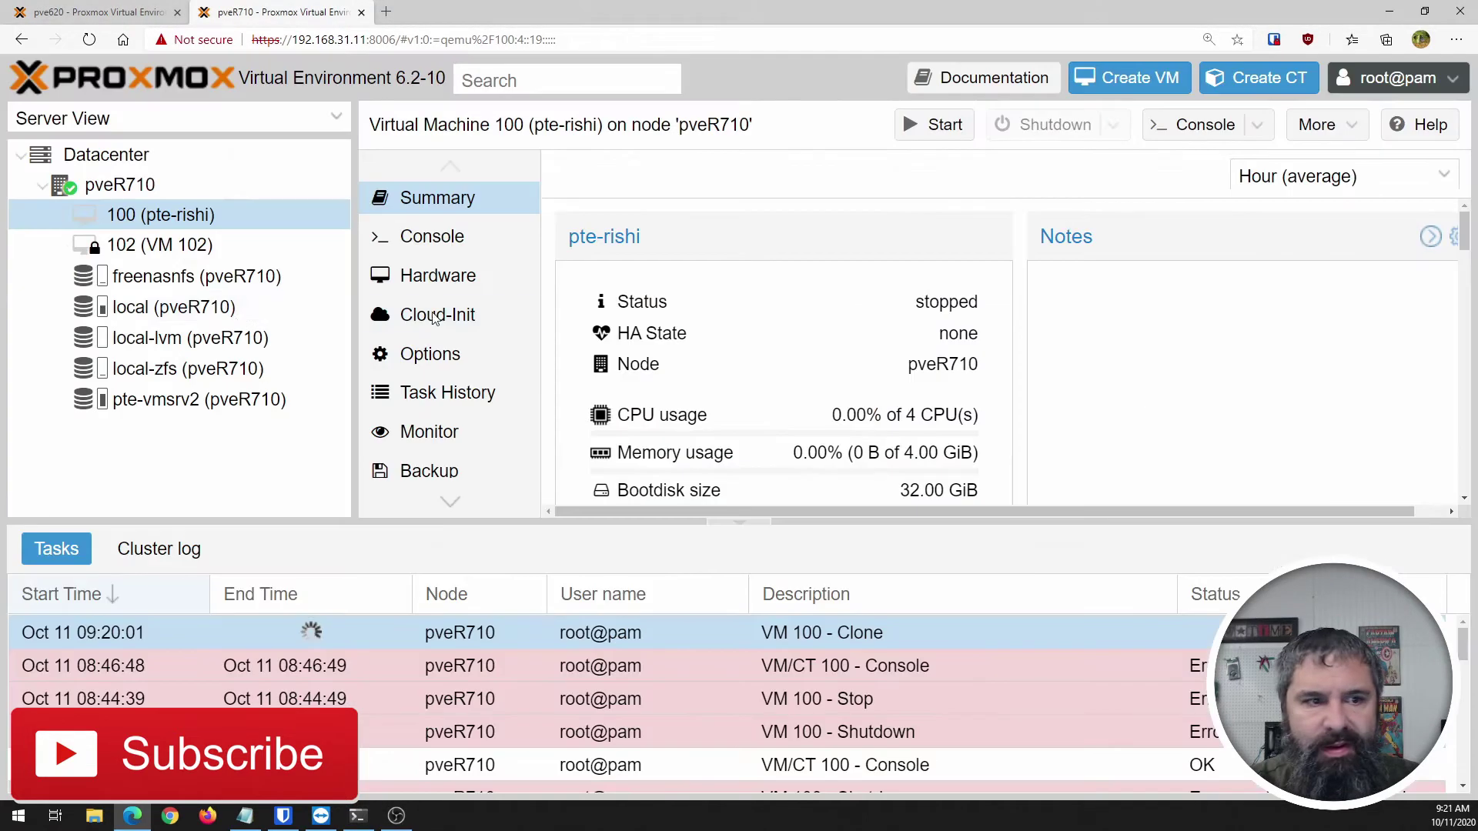
Start VM 102 and open its noVNC console in a separate window.
left_click(146, 245)
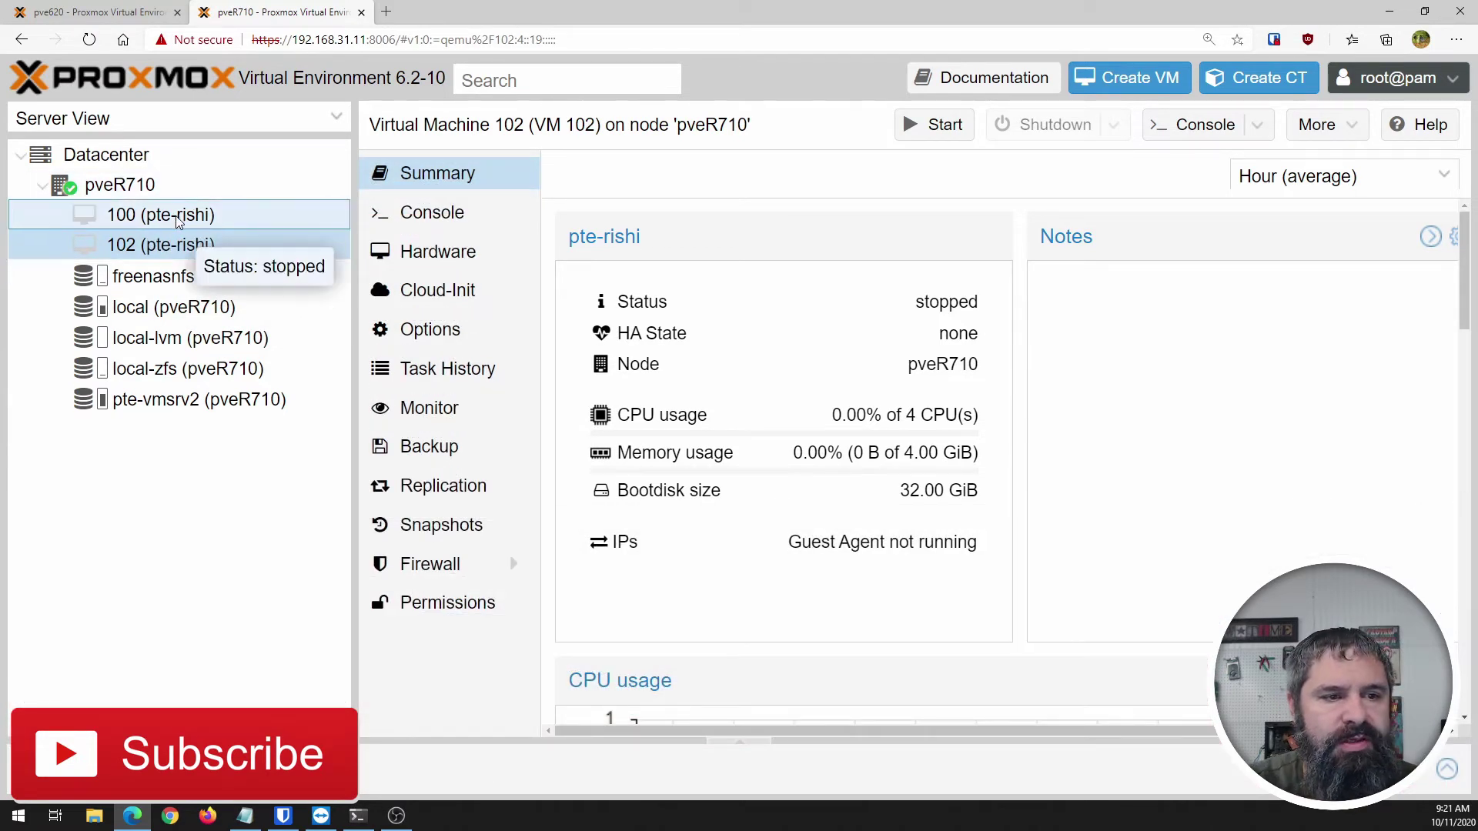
left_click(179, 218)
left_click(159, 252)
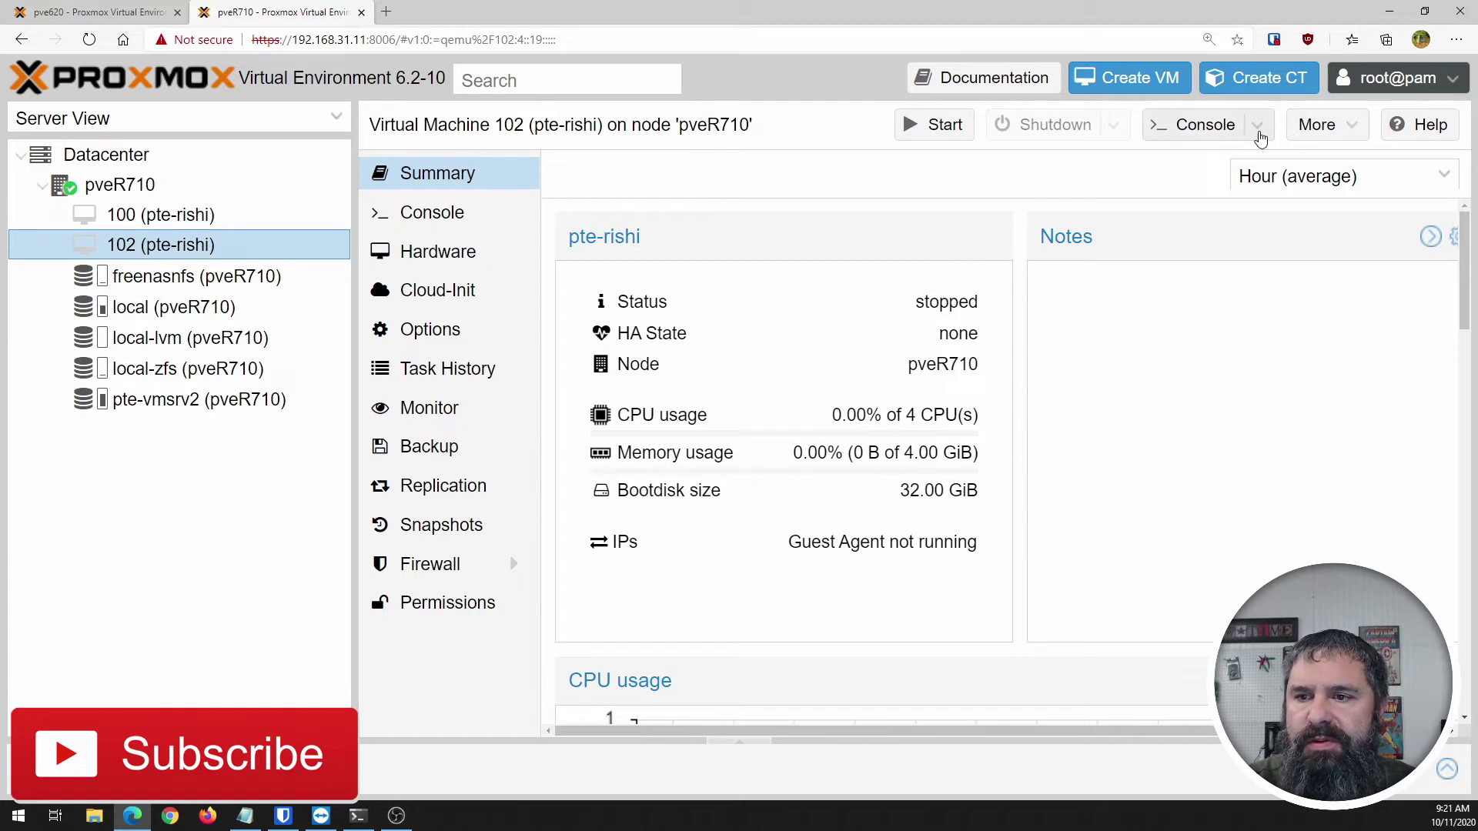
left_click(935, 128)
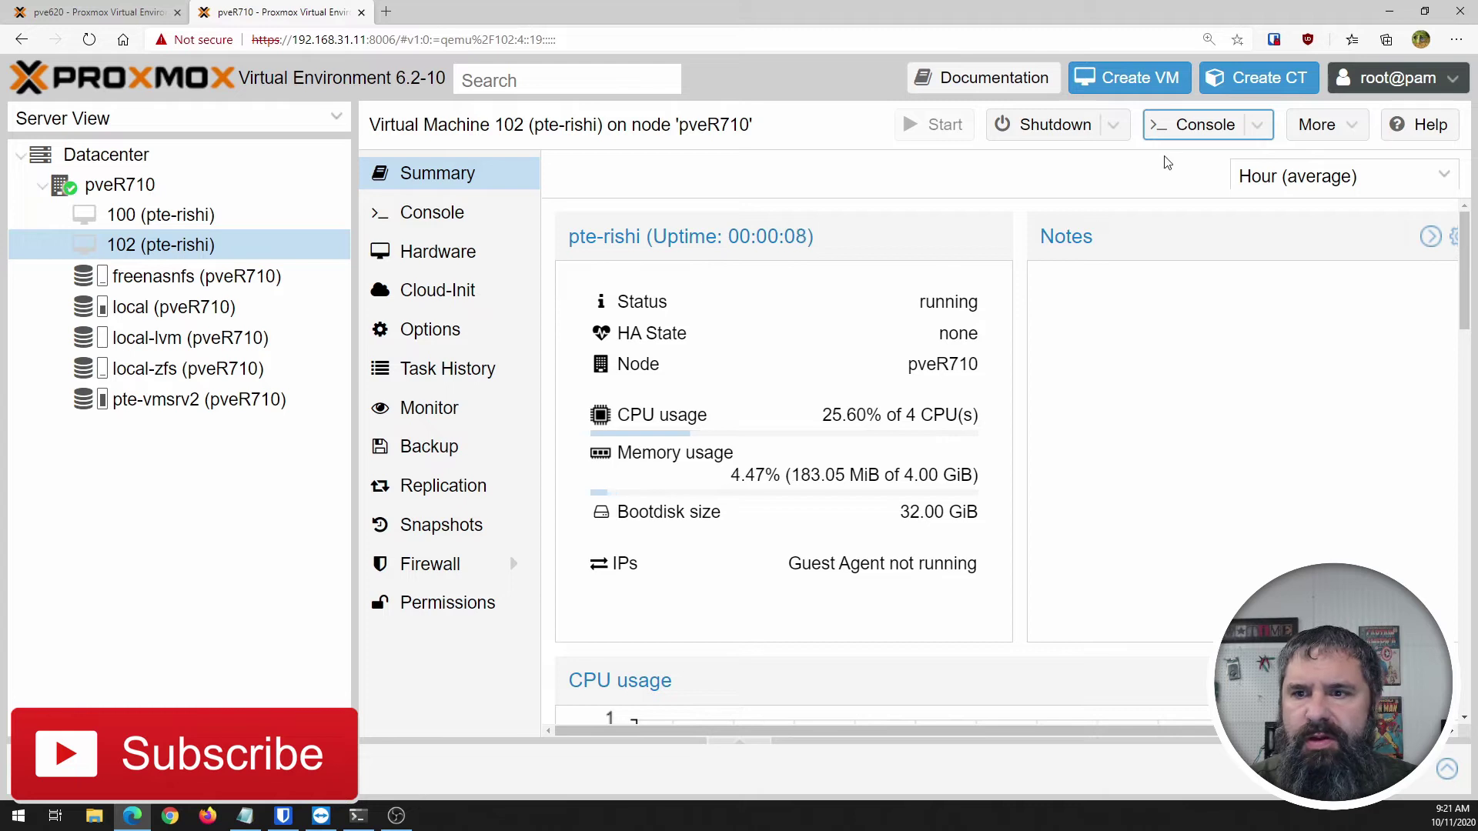
left_click(1201, 125)
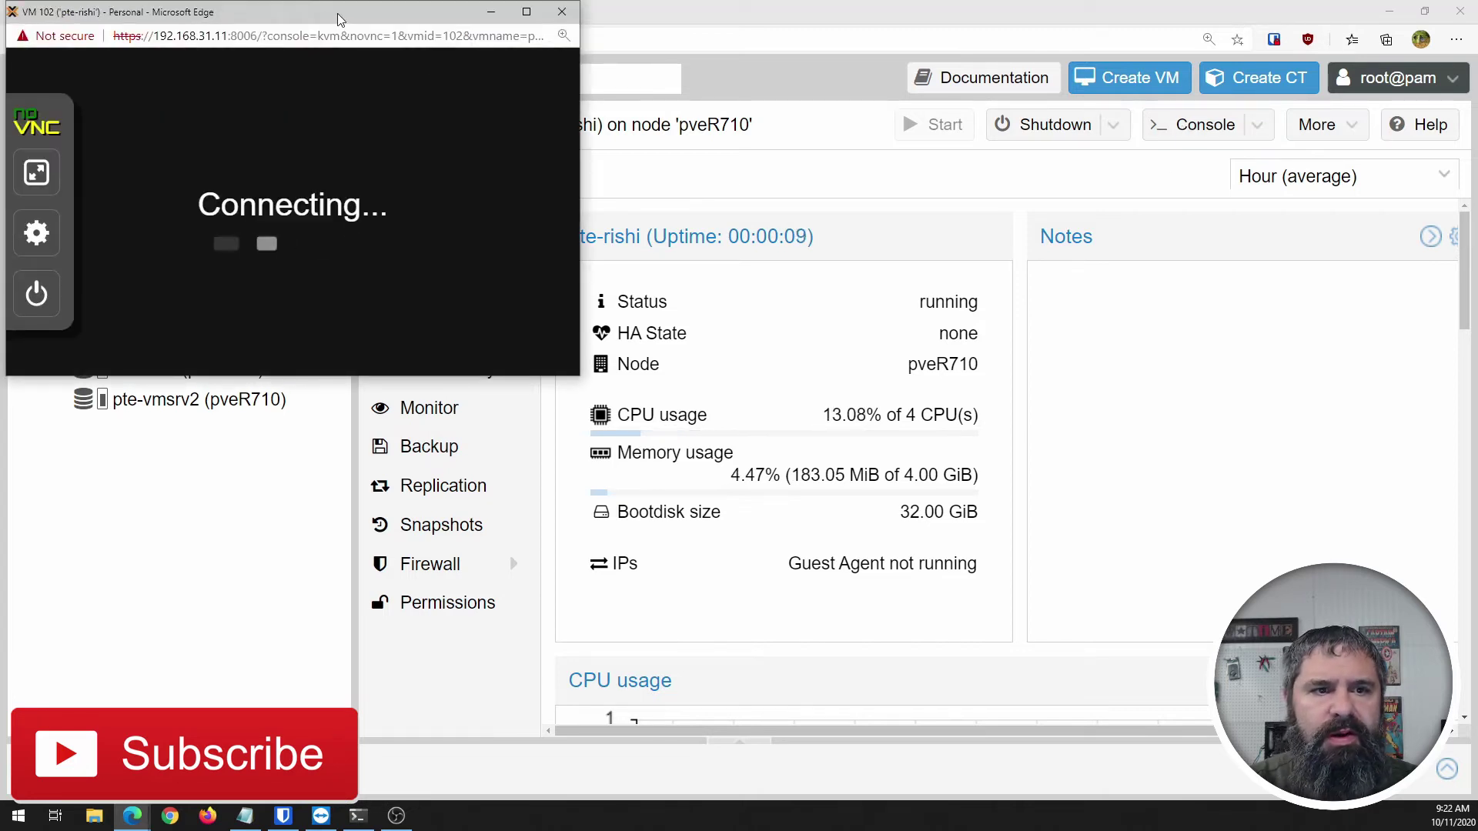
left_click_drag(337, 14, 860, 177)
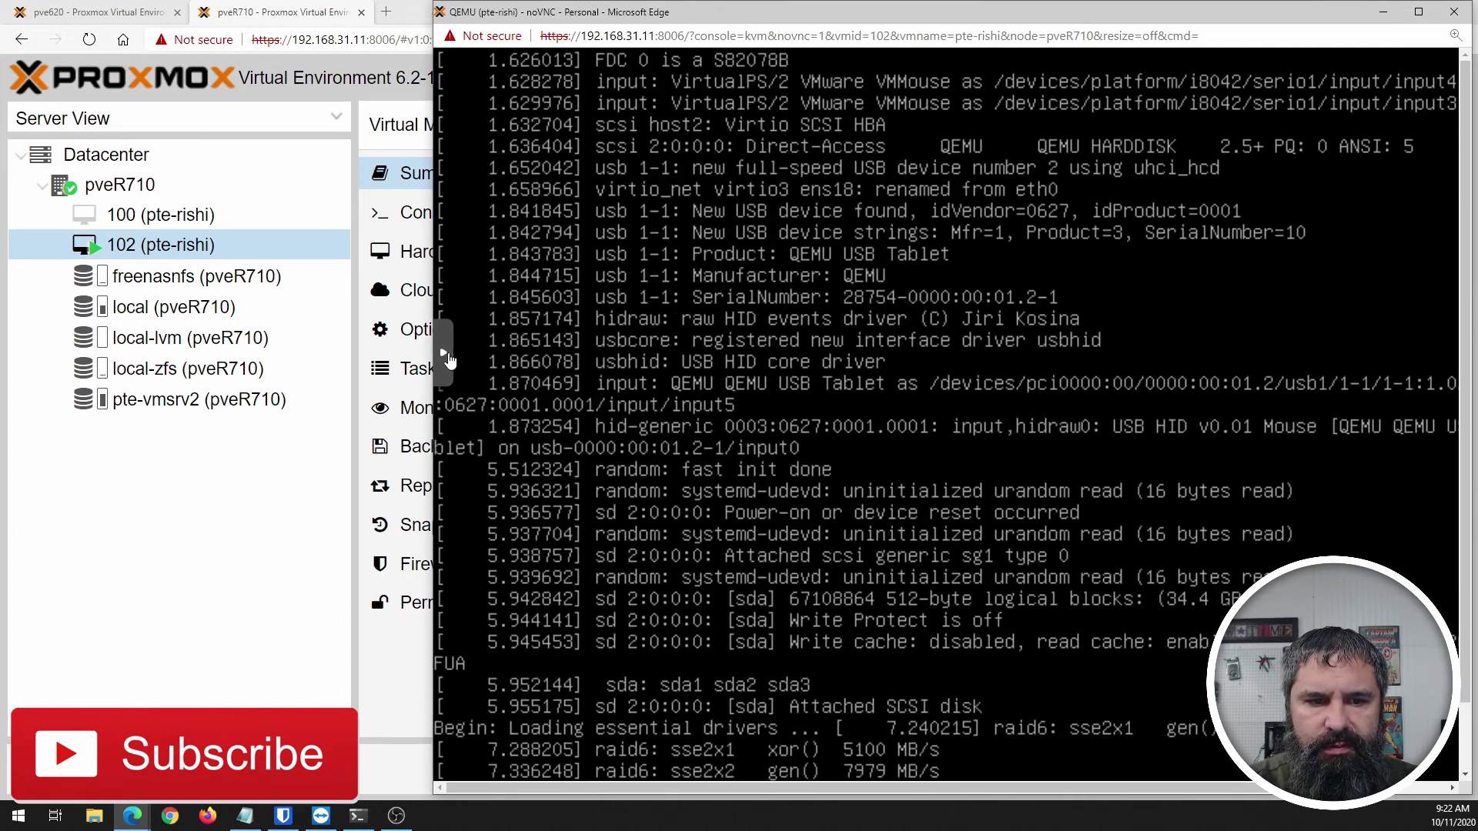
Set the console's scaling mode to Local Scaling, check that VM 102 boots, and close the console window.
left_click(412, 358)
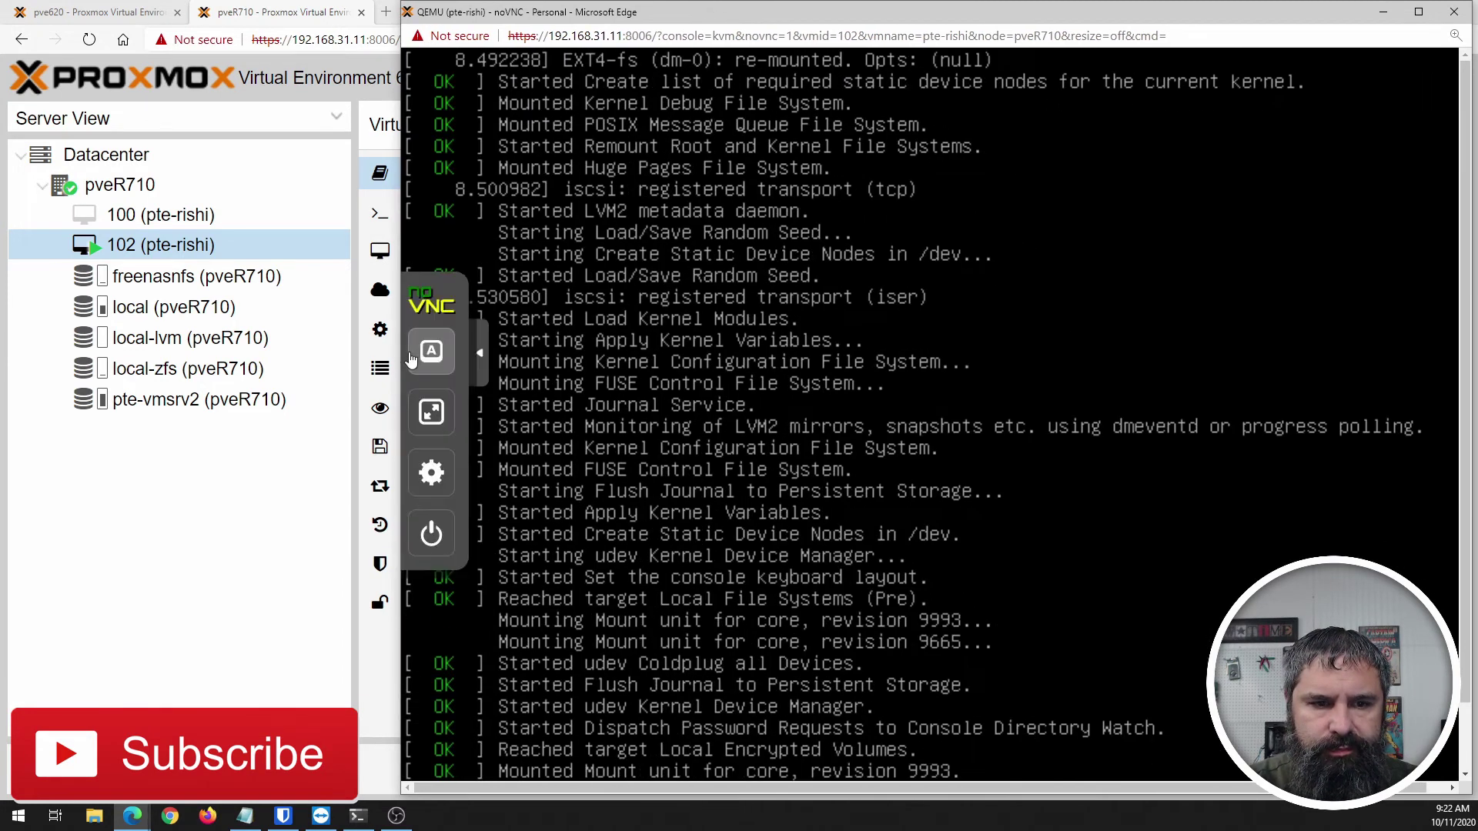
left_click(425, 473)
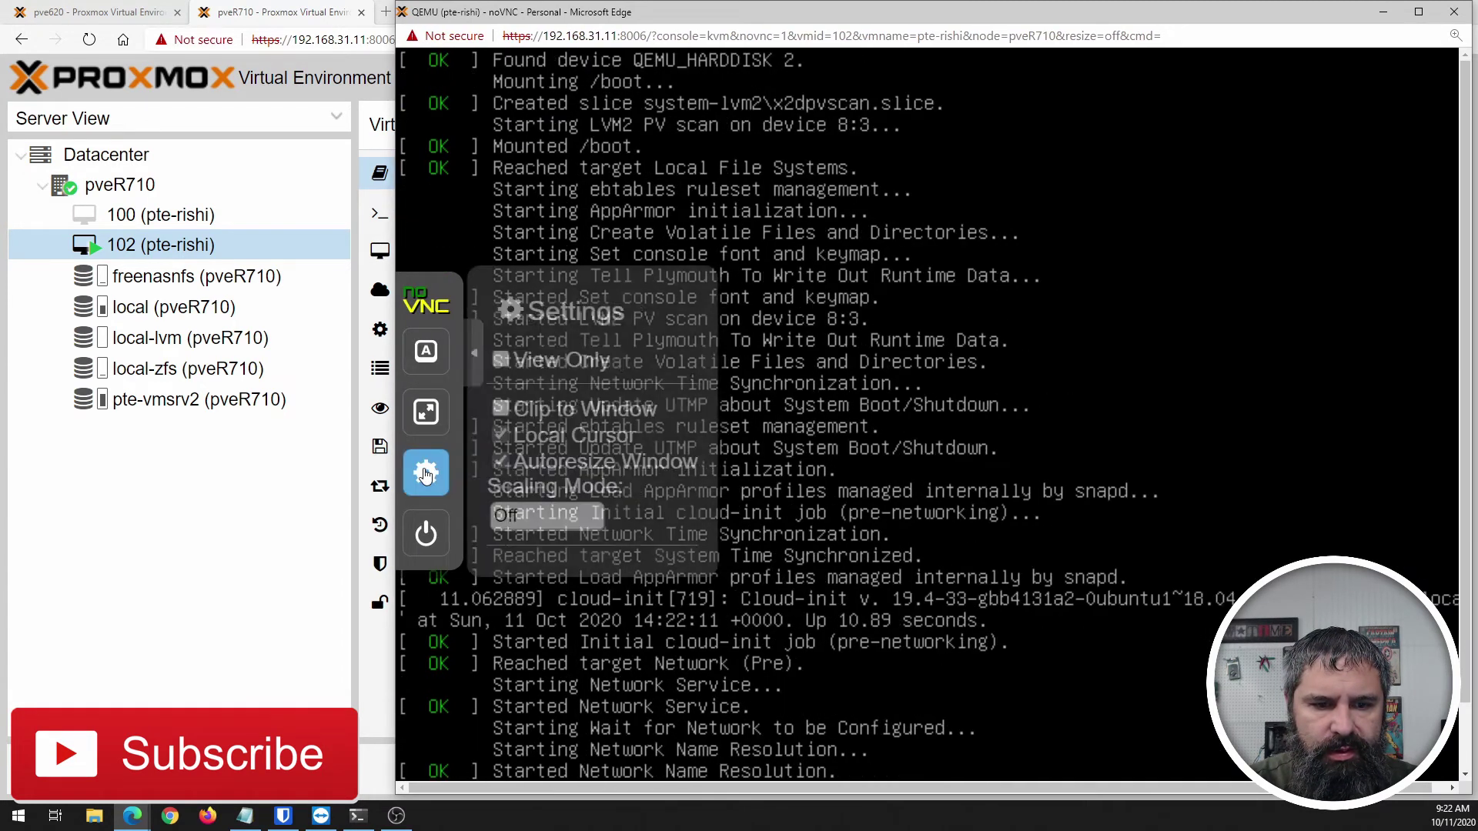
left_click(575, 516)
left_click(553, 573)
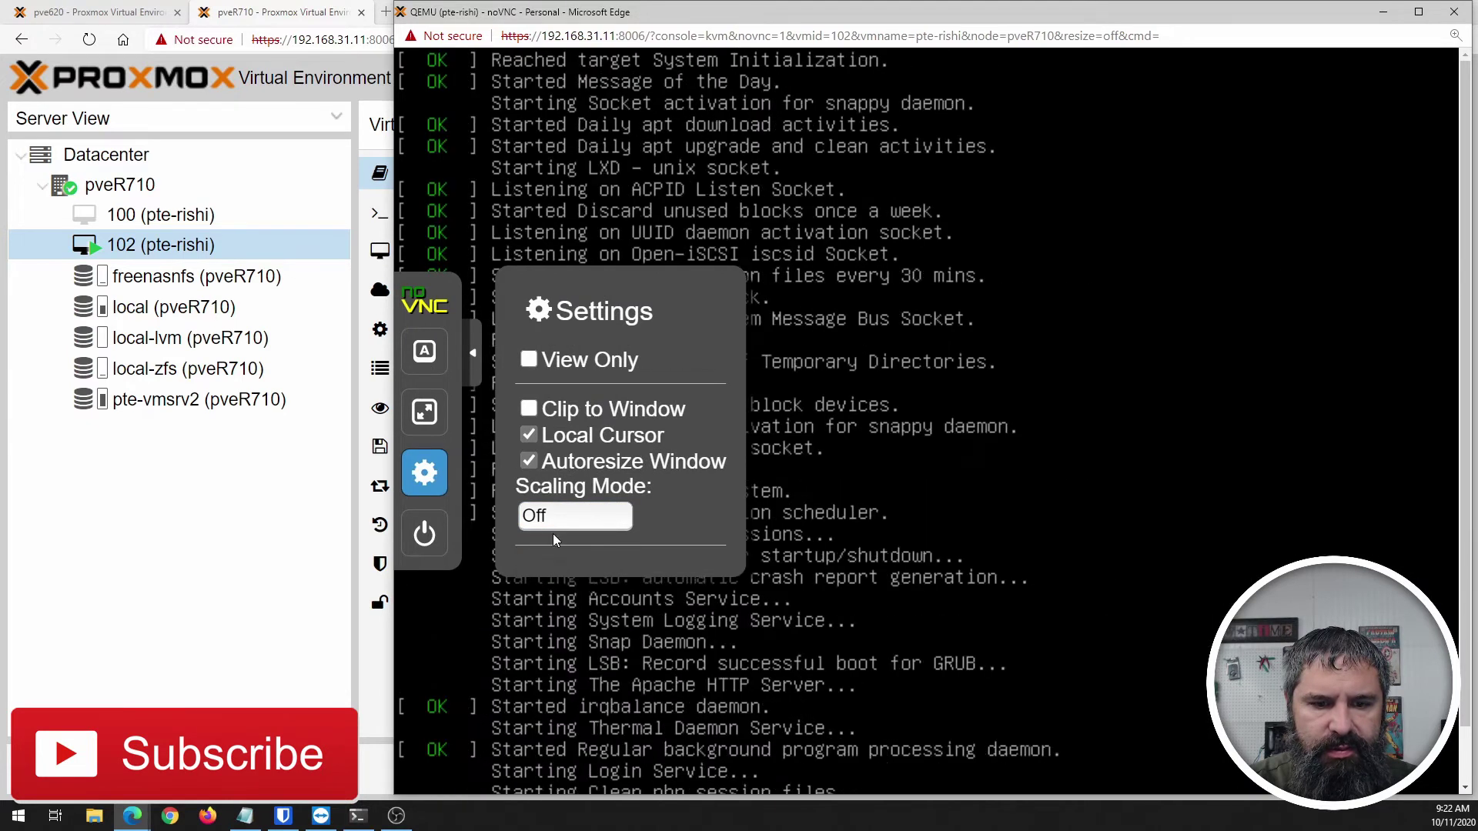
left_click(553, 523)
left_click(554, 569)
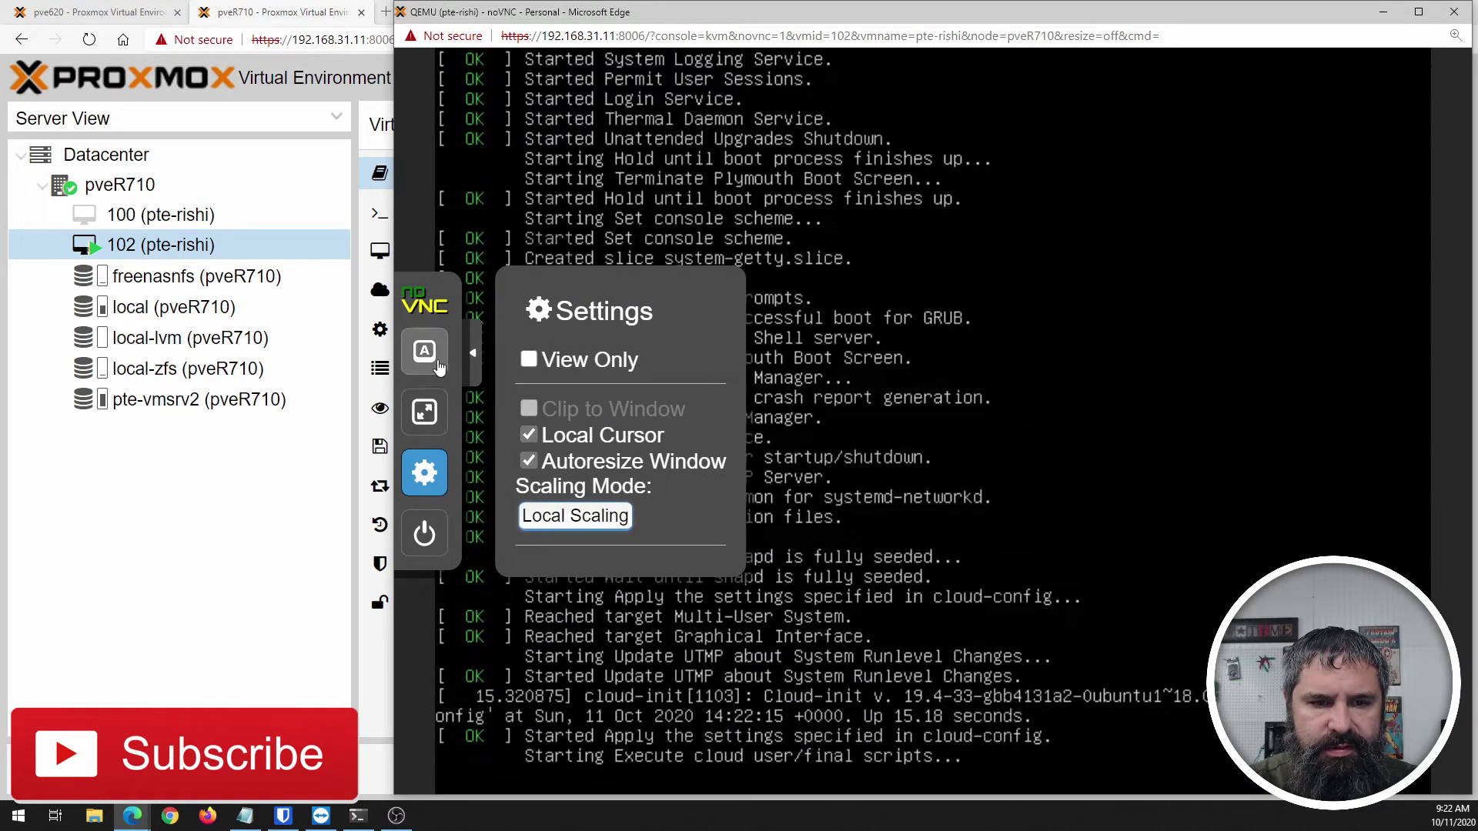
left_click(884, 73)
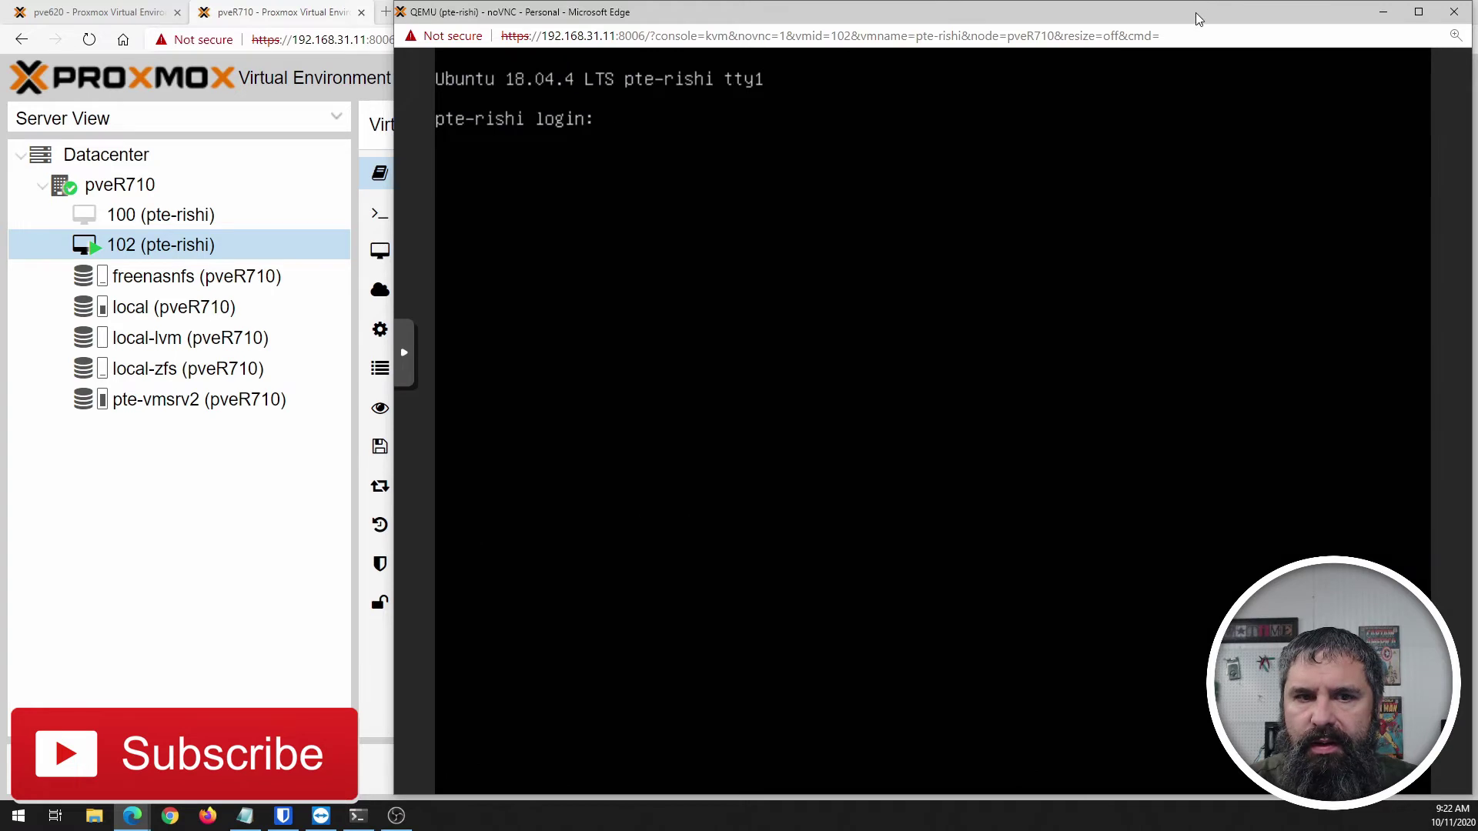
left_click_drag(1199, 18, 1088, 22)
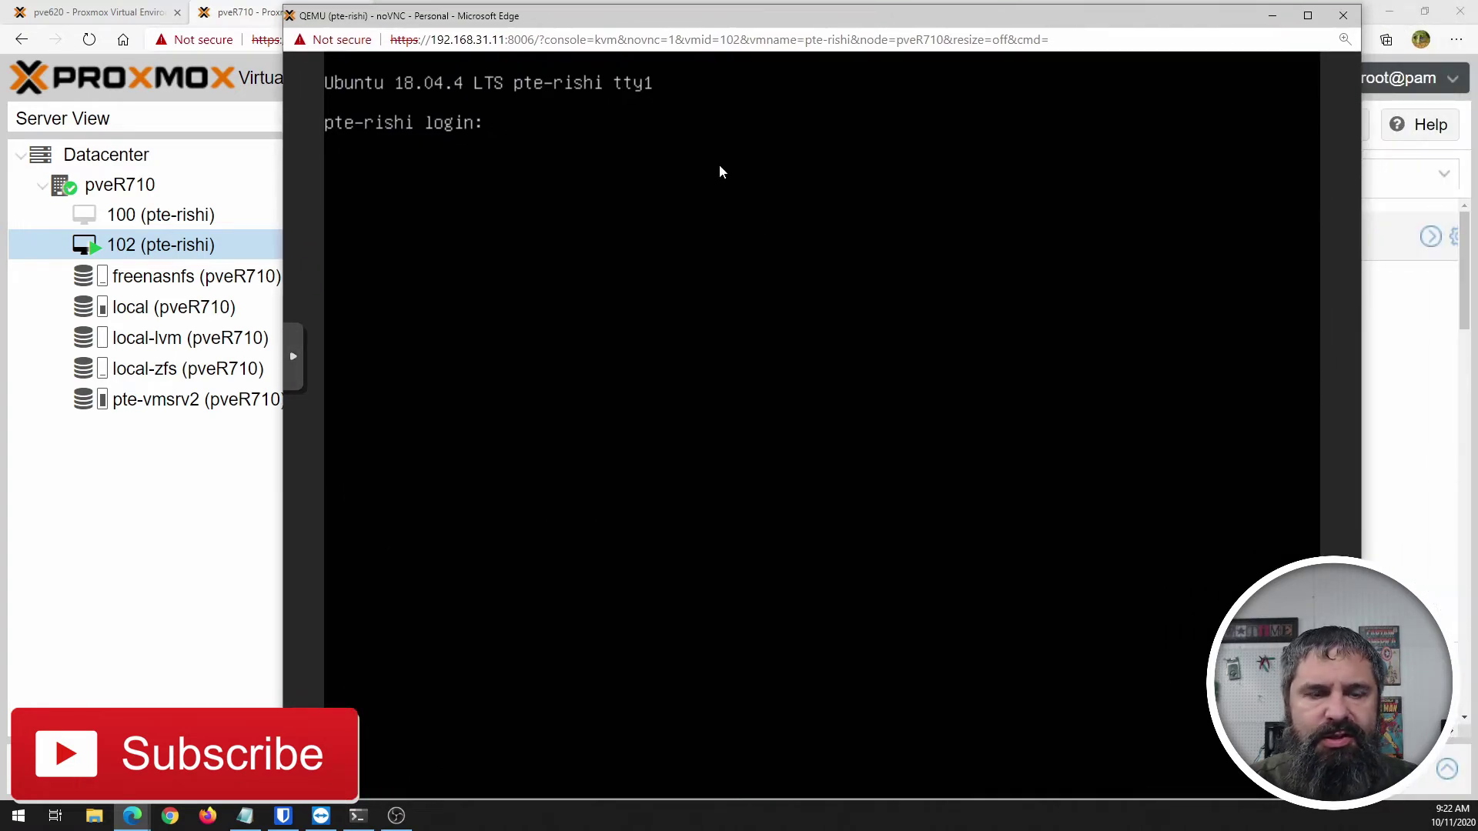
left_click(1344, 16)
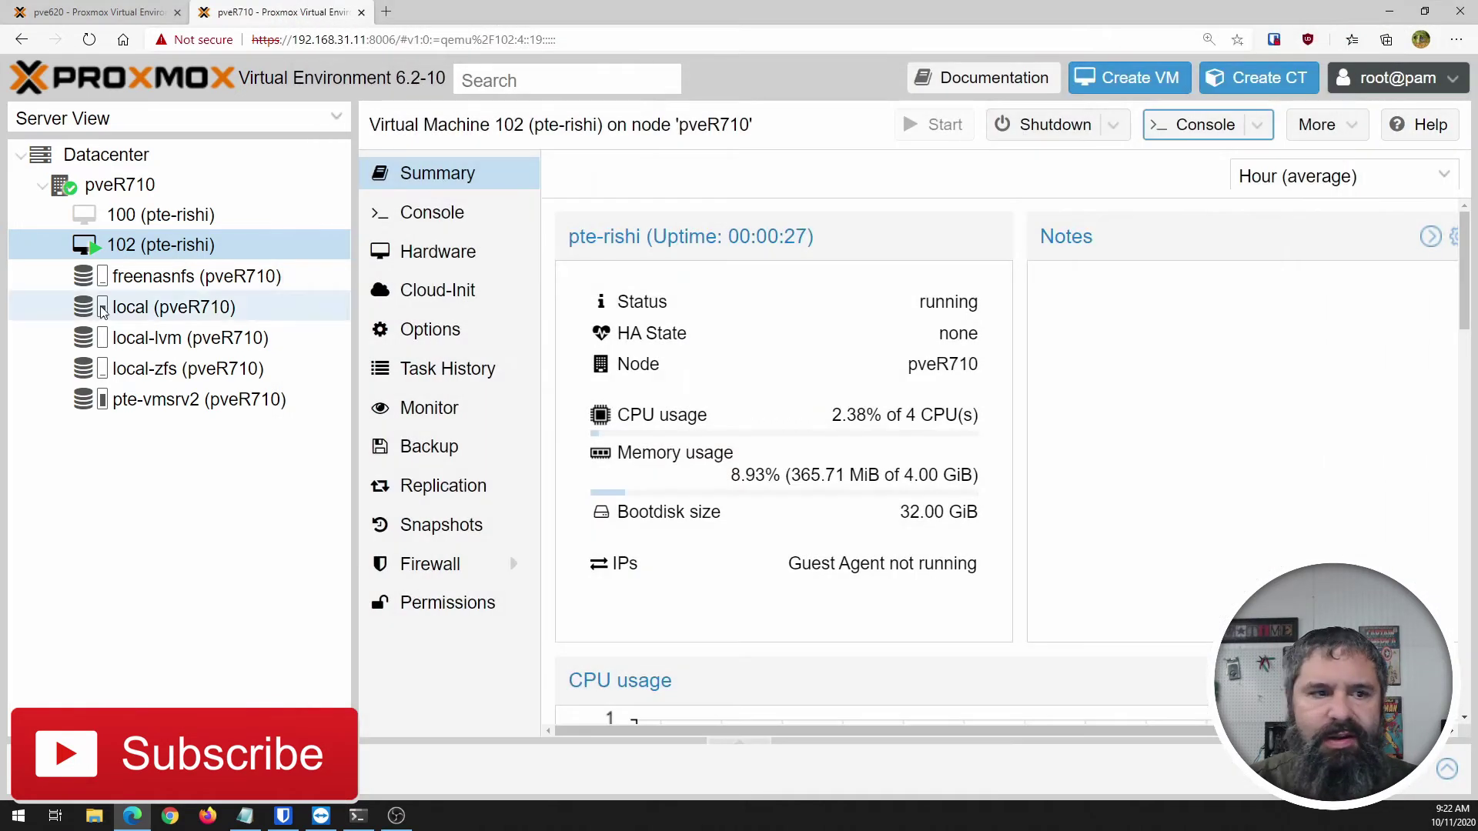
Remove the original VM 100 with the Purge option enabled, confirming with ID 100.
left_click(123, 220)
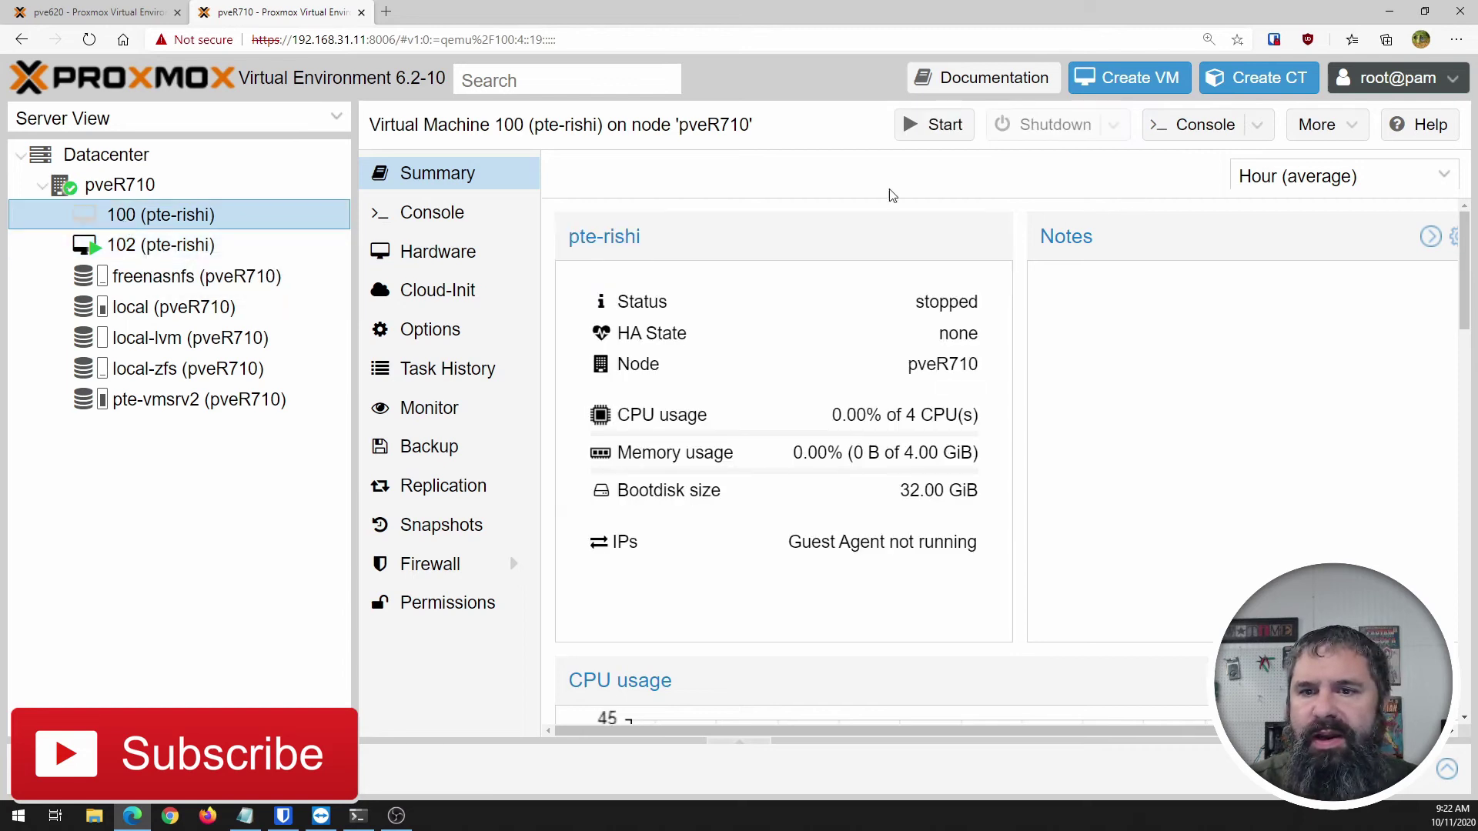
right_click(194, 220)
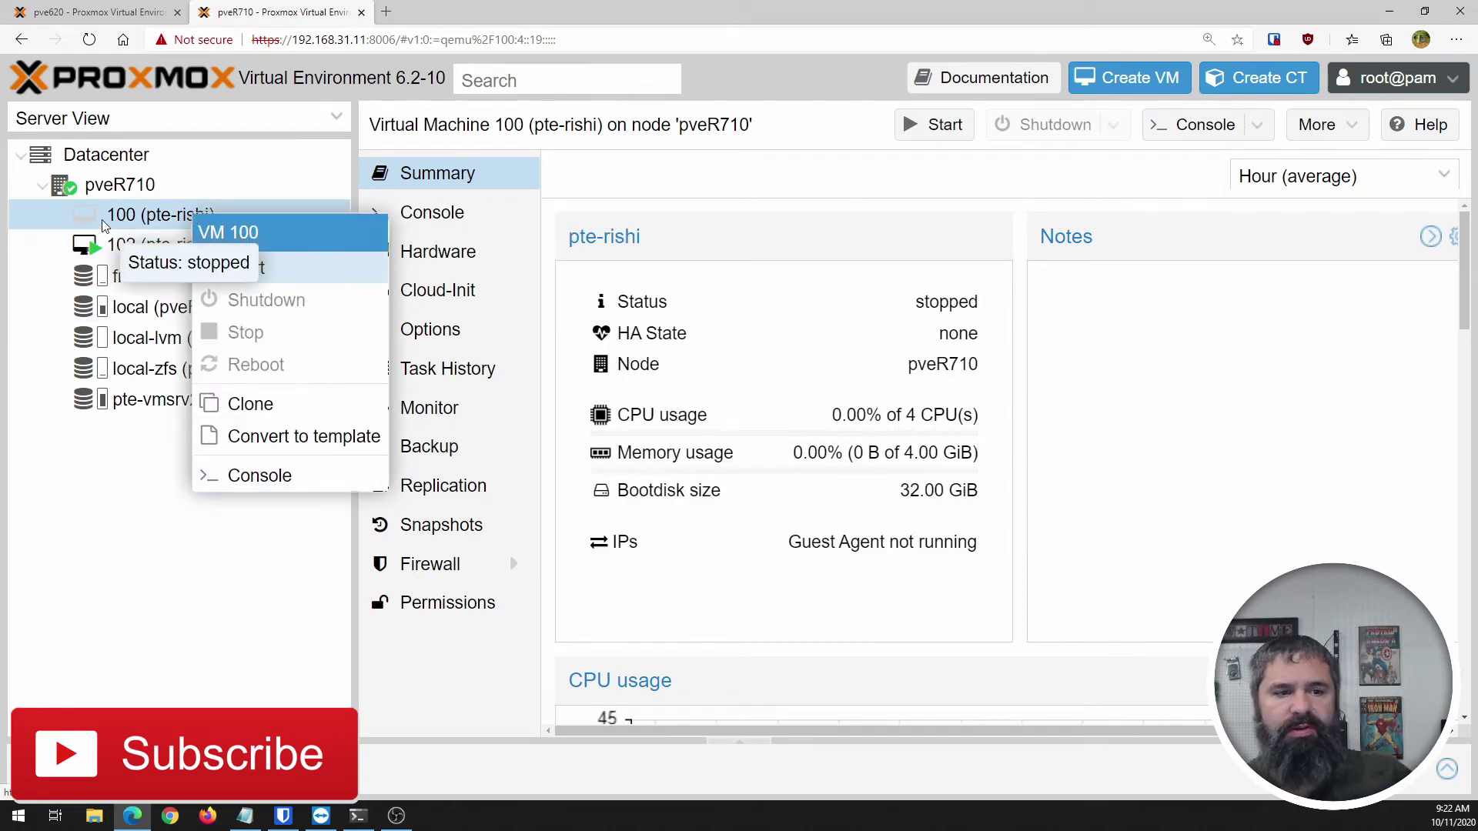
left_click(143, 216)
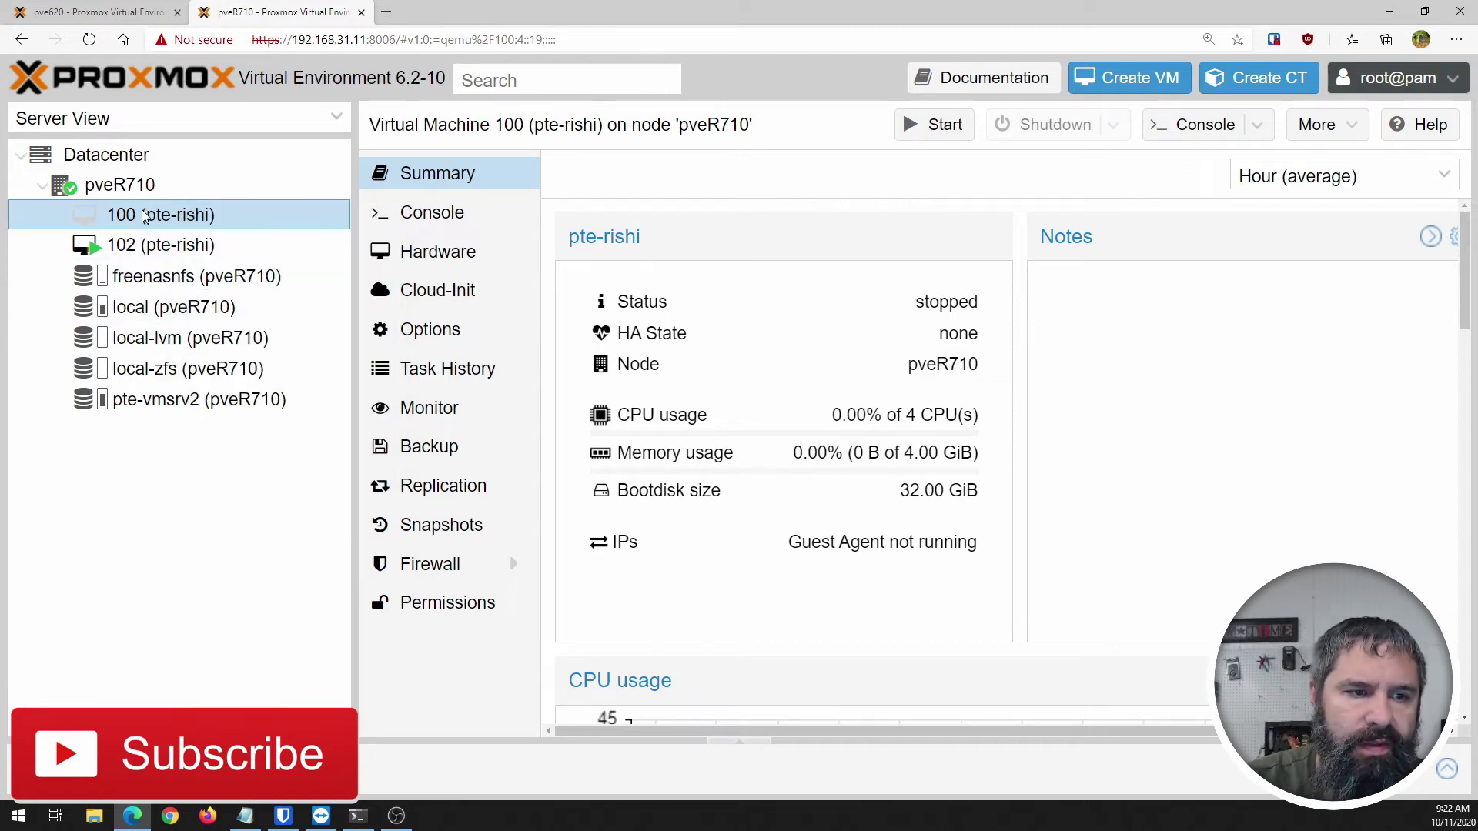
left_click(1324, 131)
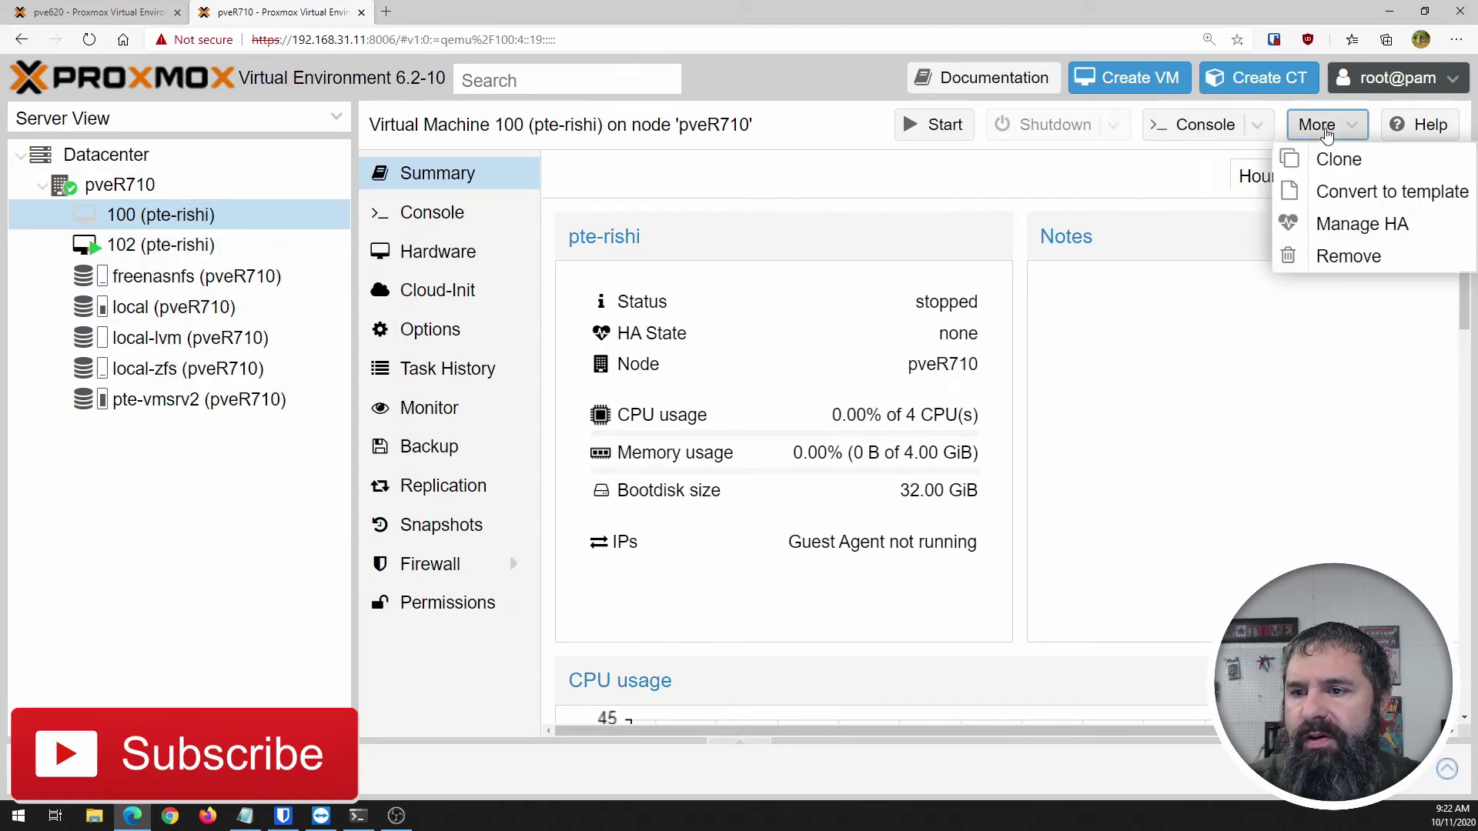
left_click(1346, 262)
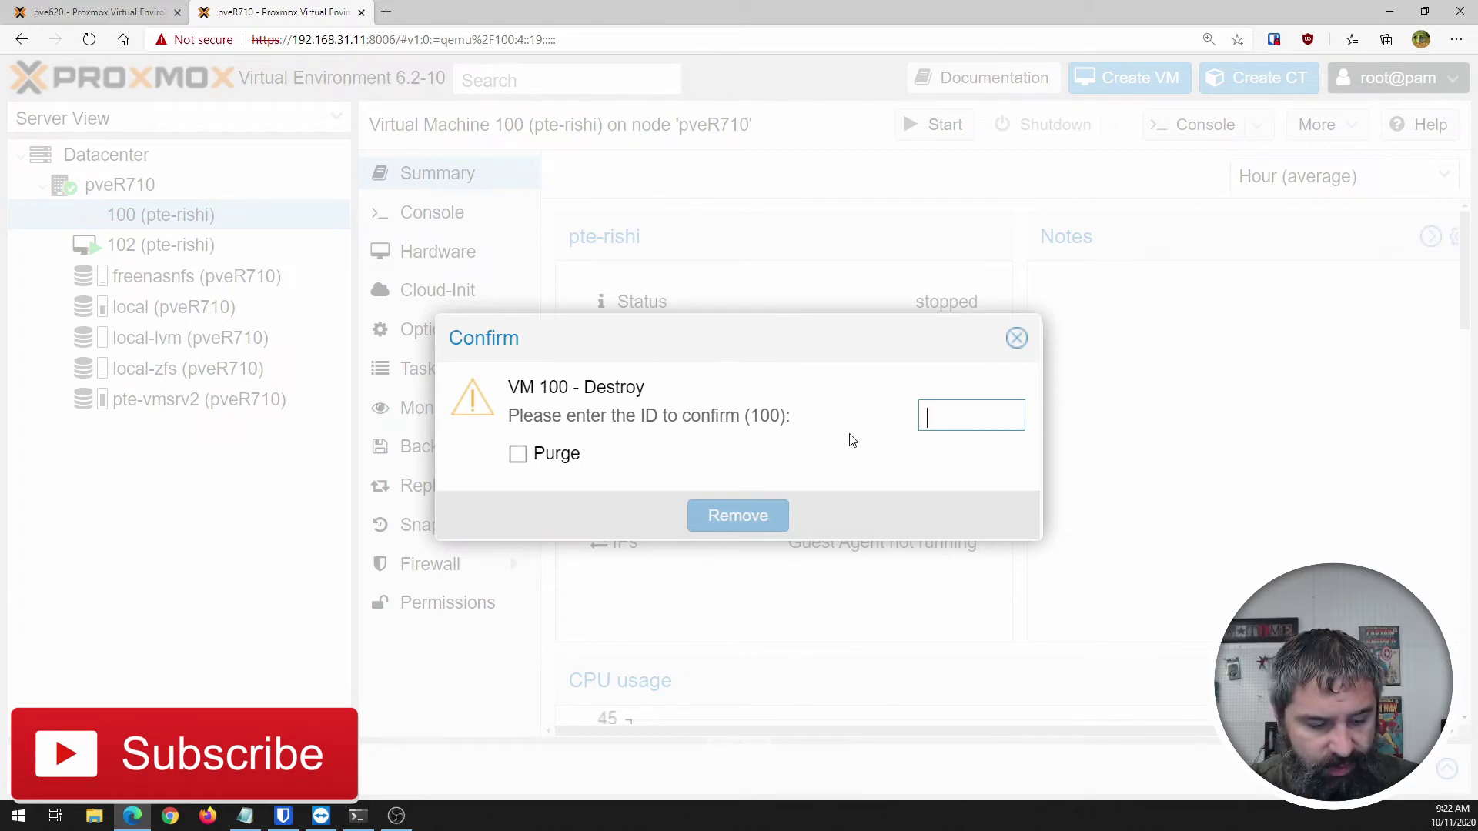
type("100")
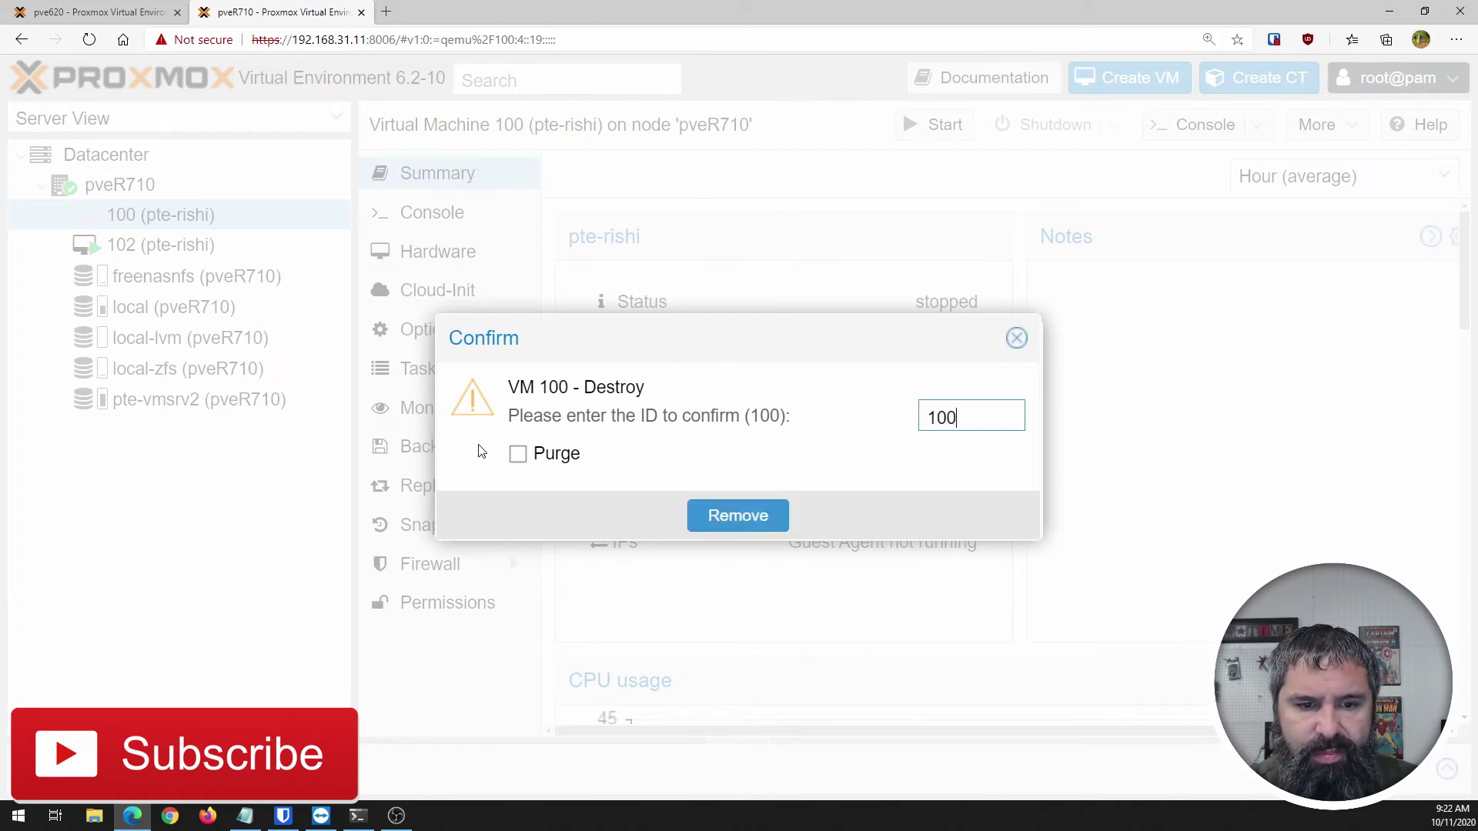
left_click(517, 453)
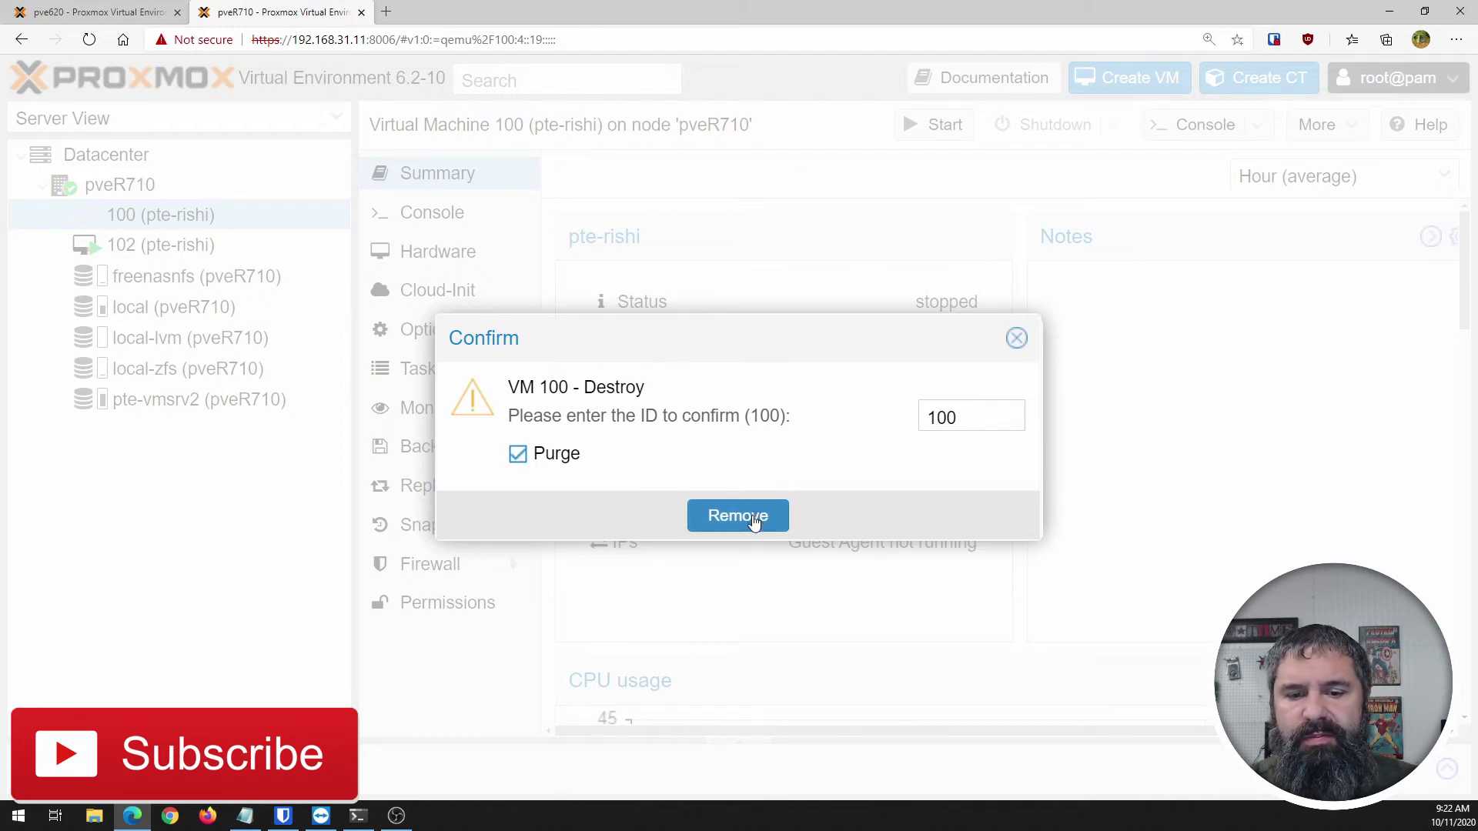
left_click(752, 516)
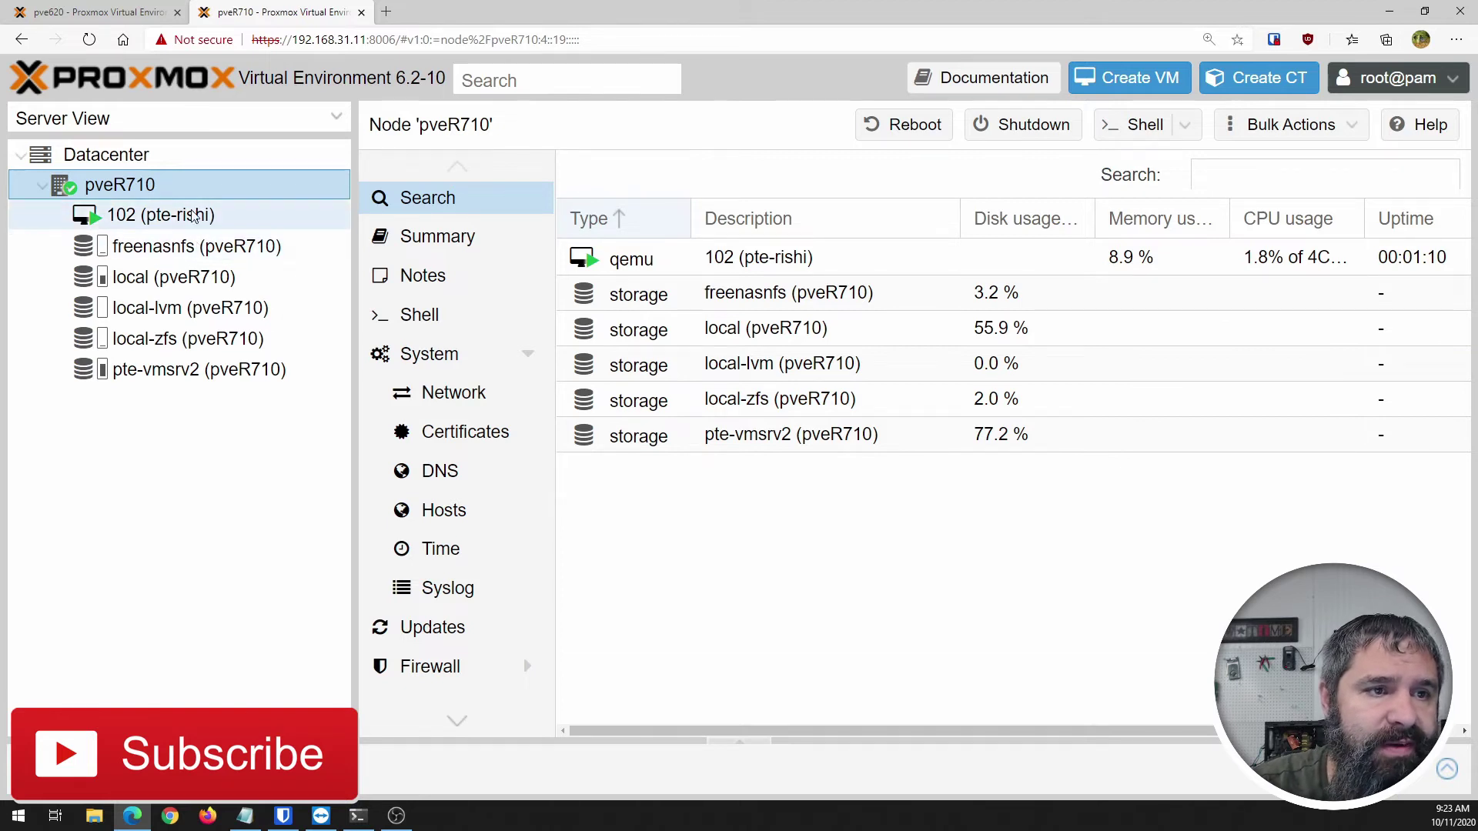
Remove the three VM 100 backups dated 2020-10-07, 2020-10-10 and 2020-10-11 from the freenasnfs storage on pveR710.
left_click(150, 246)
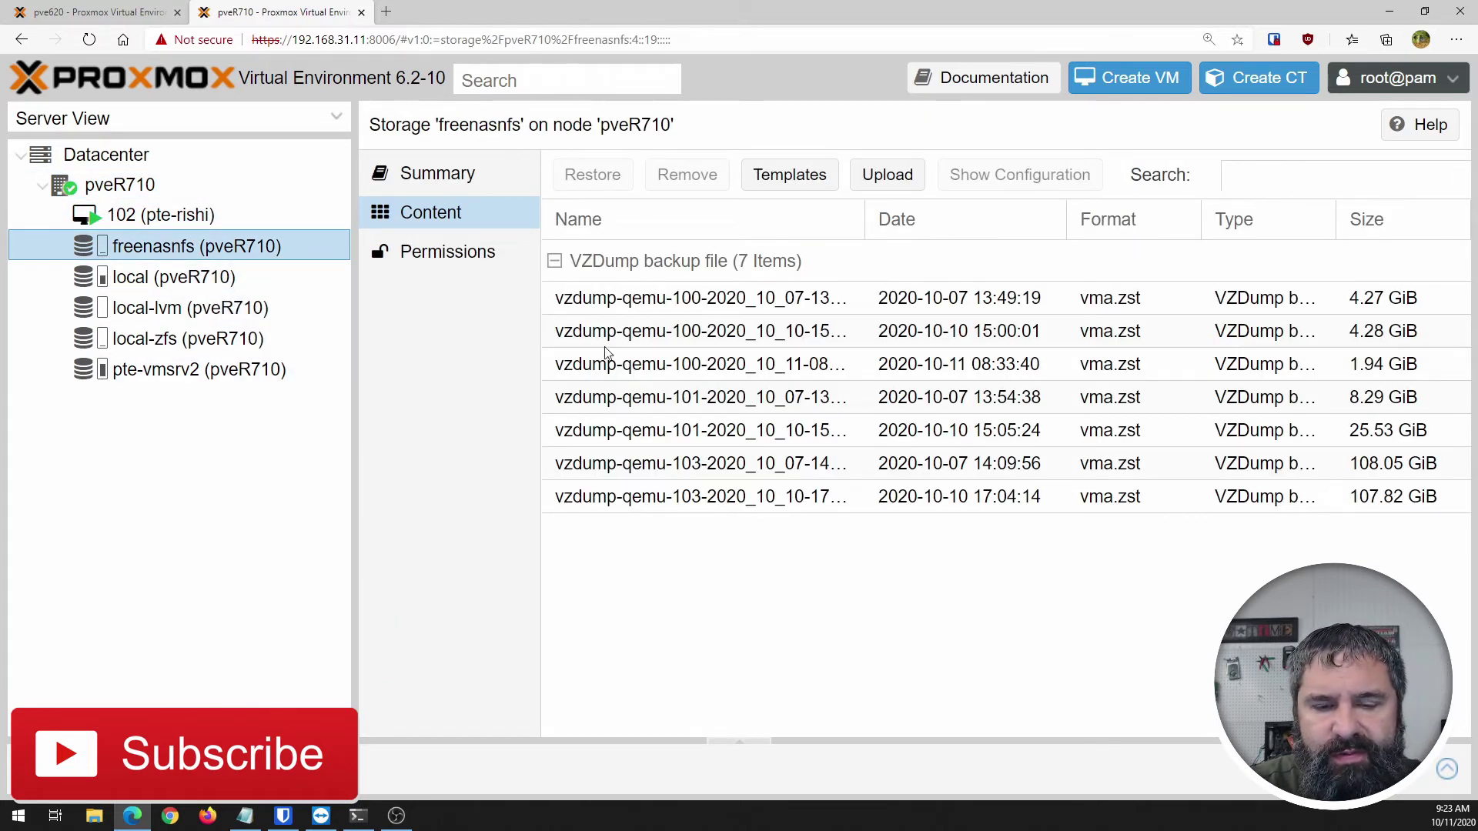
left_click(605, 300)
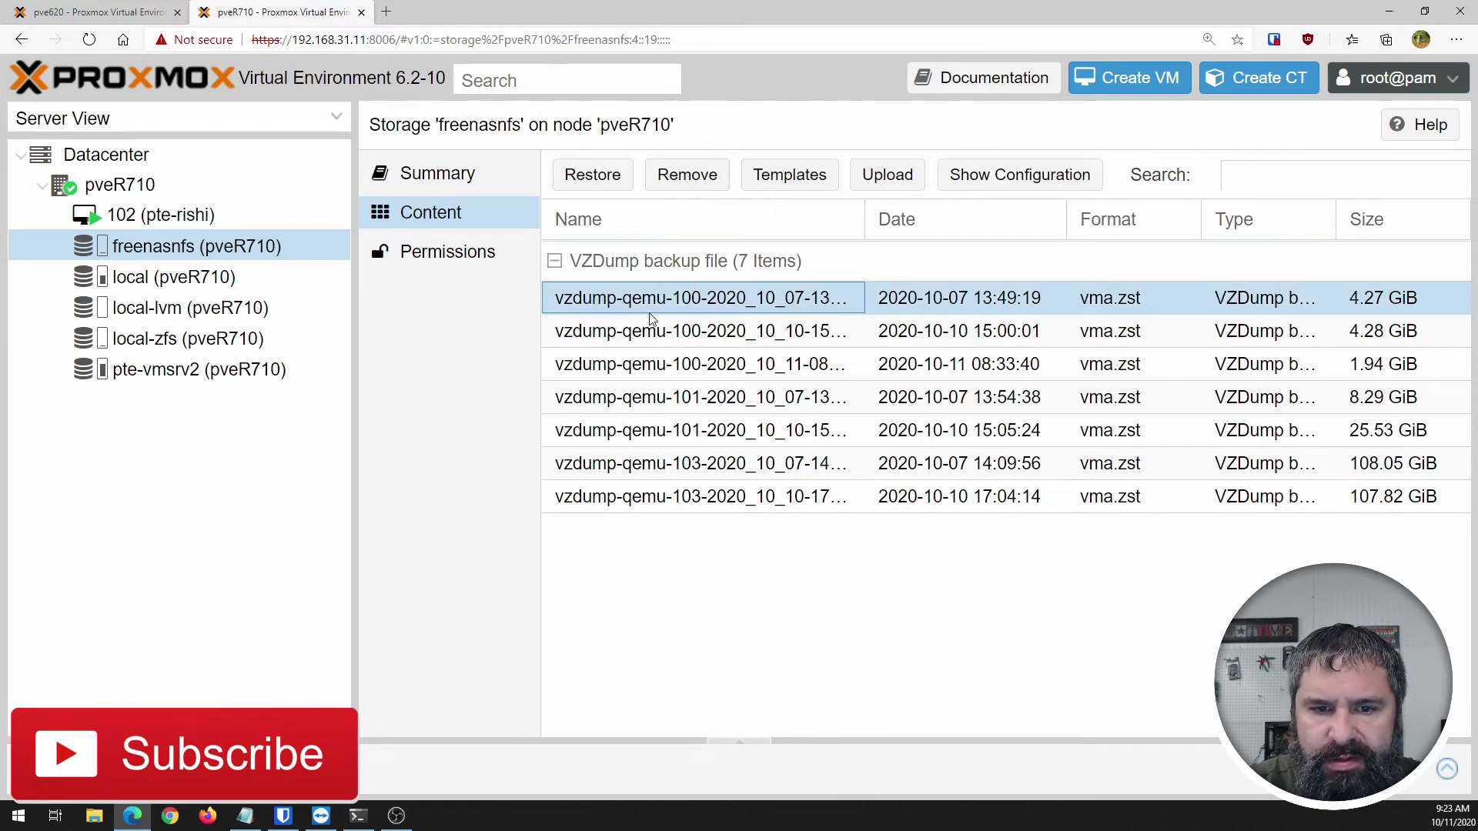
left_click(693, 339)
left_click(693, 377)
left_click(681, 304)
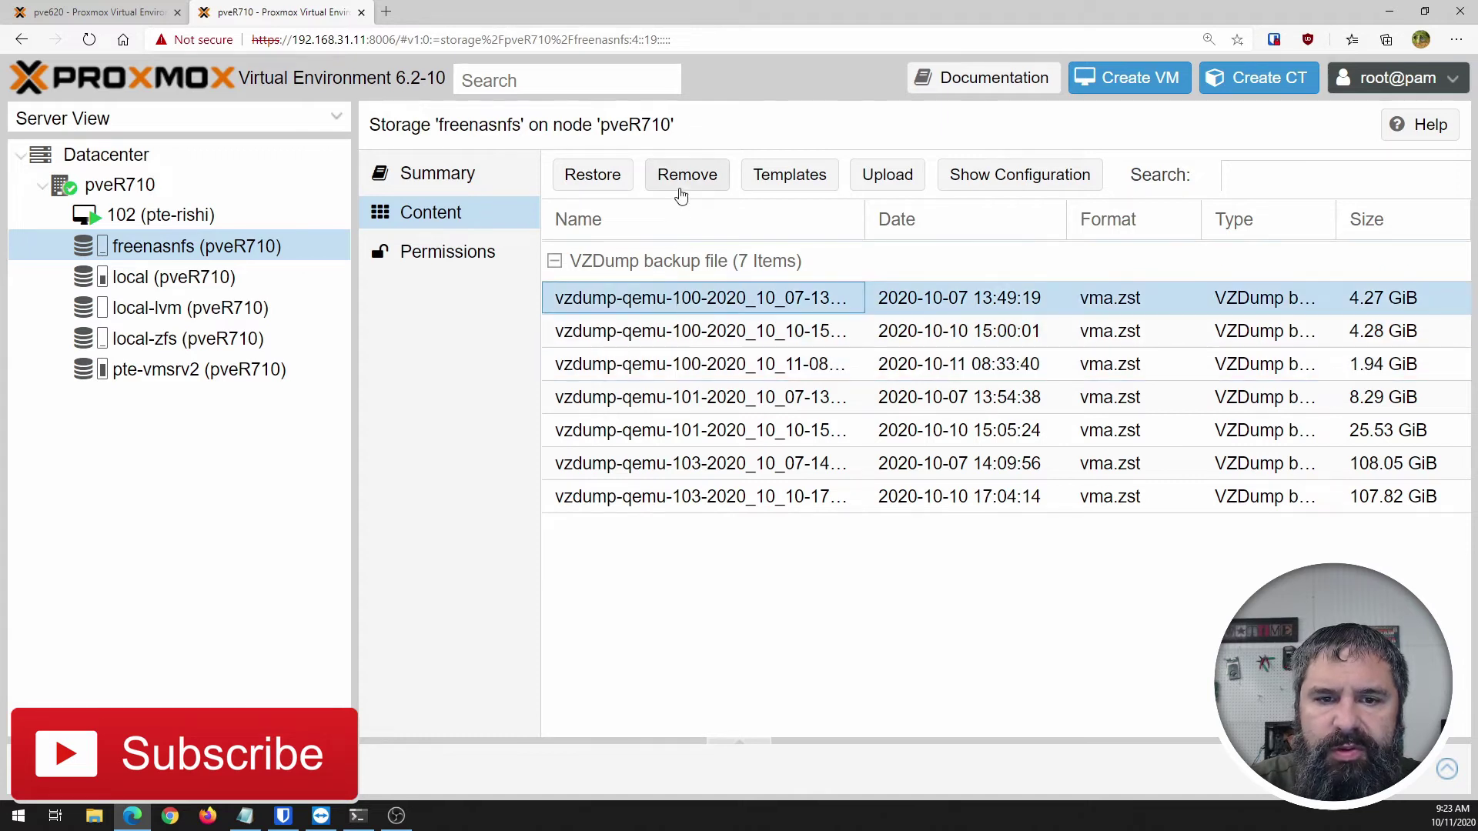
left_click(682, 177)
left_click(690, 482)
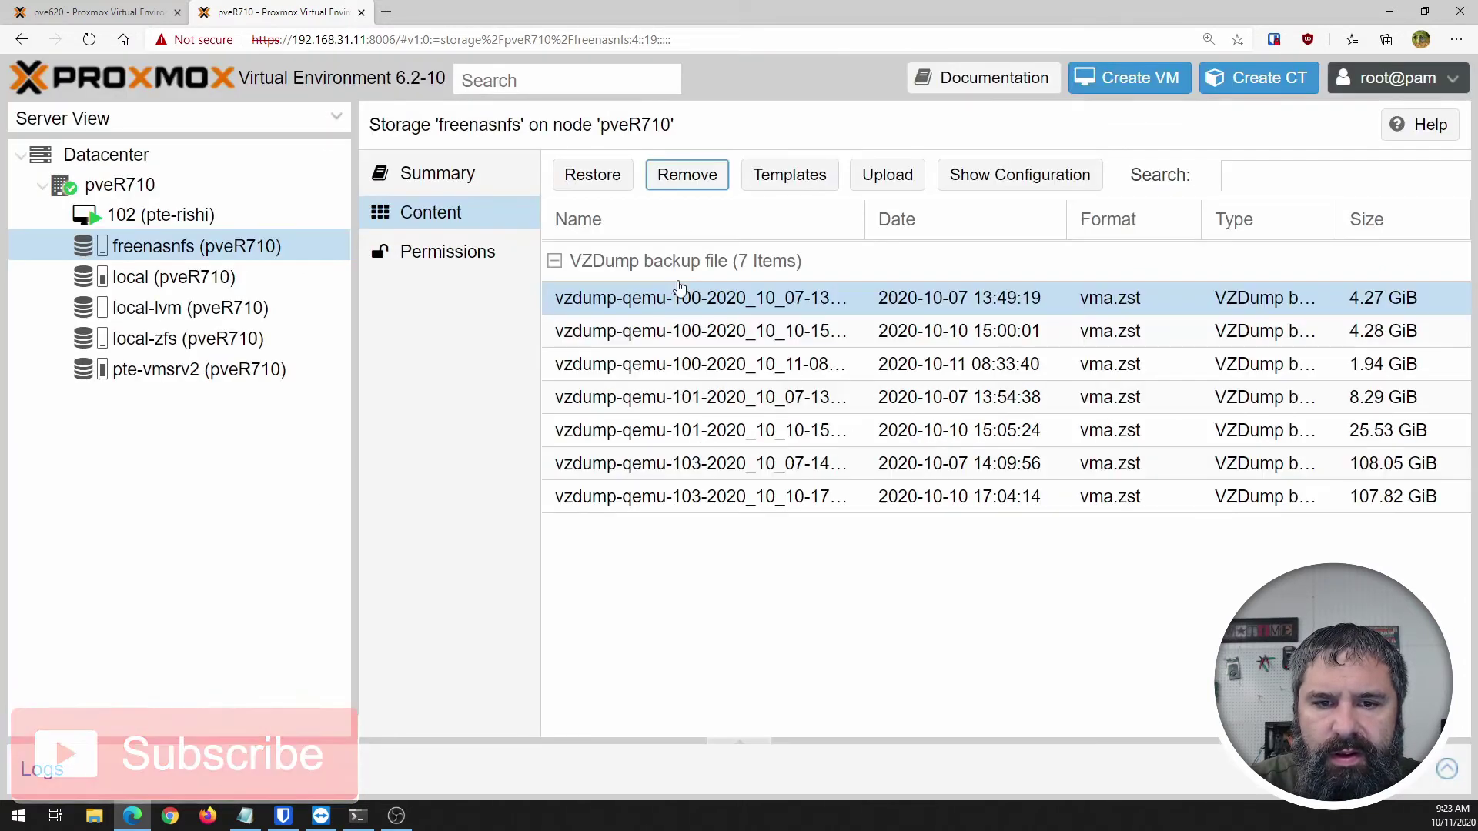
left_click(685, 175)
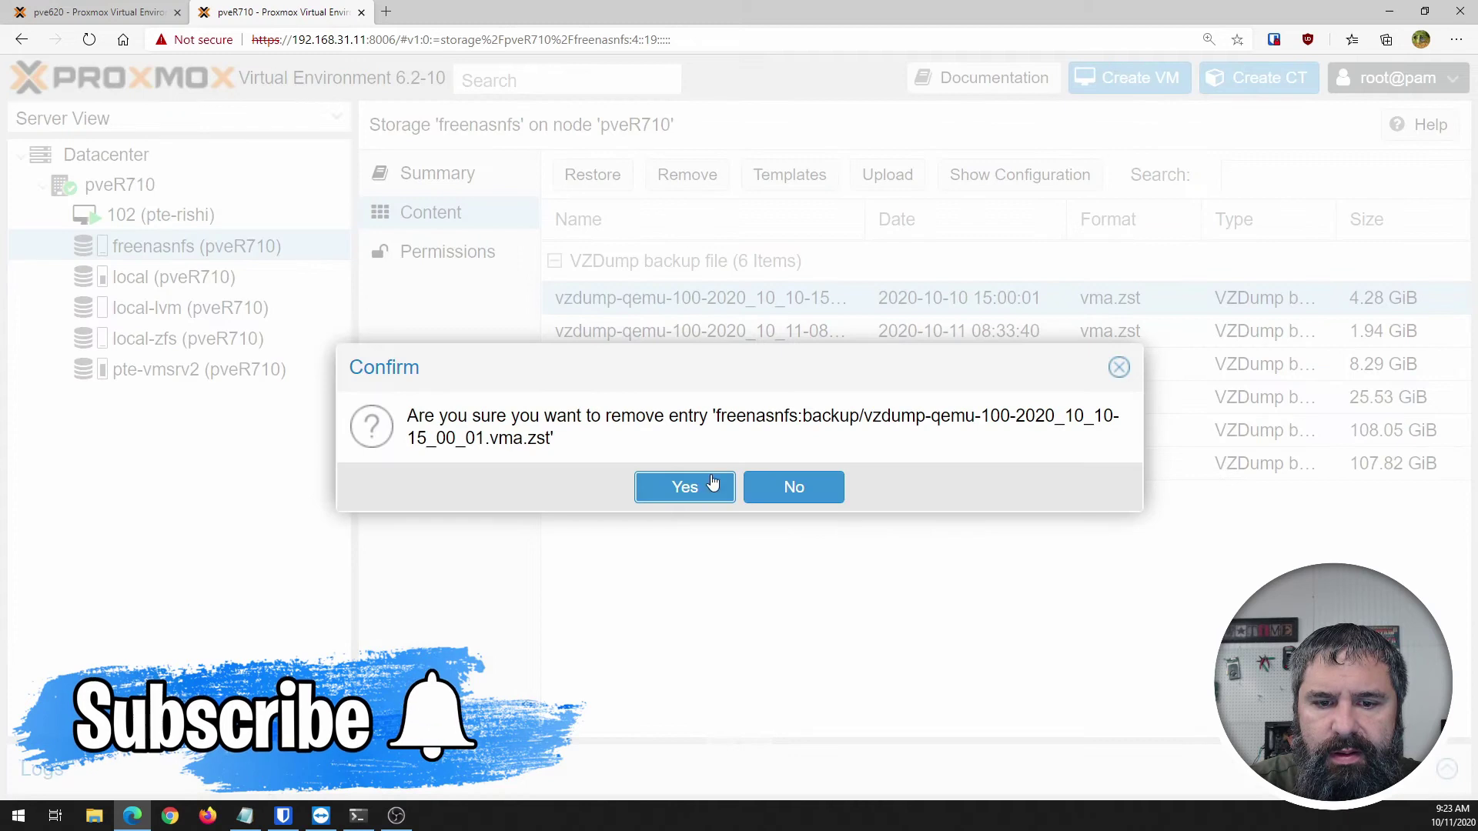
left_click(682, 485)
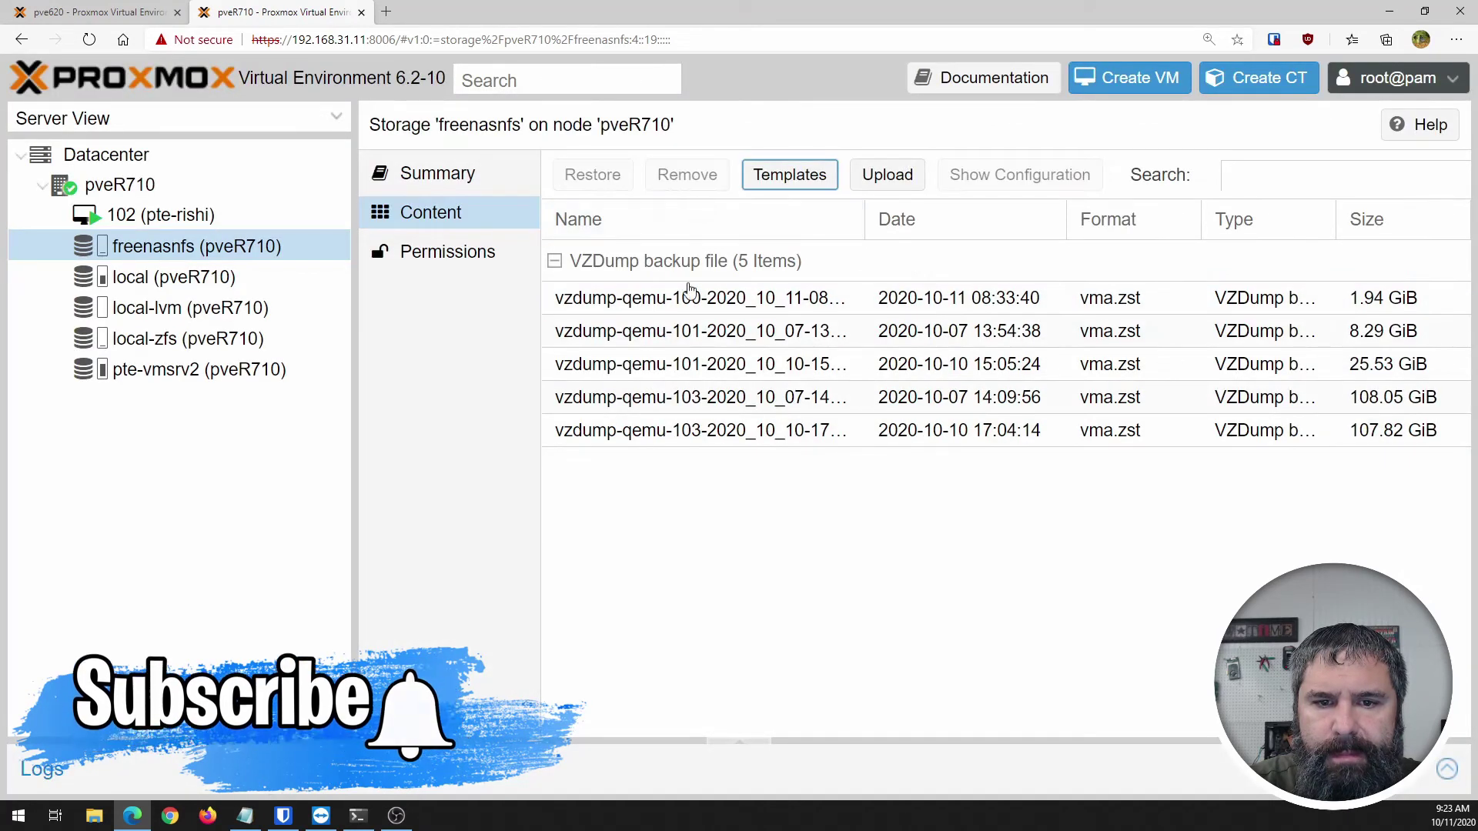
left_click(685, 298)
left_click(685, 175)
left_click(692, 485)
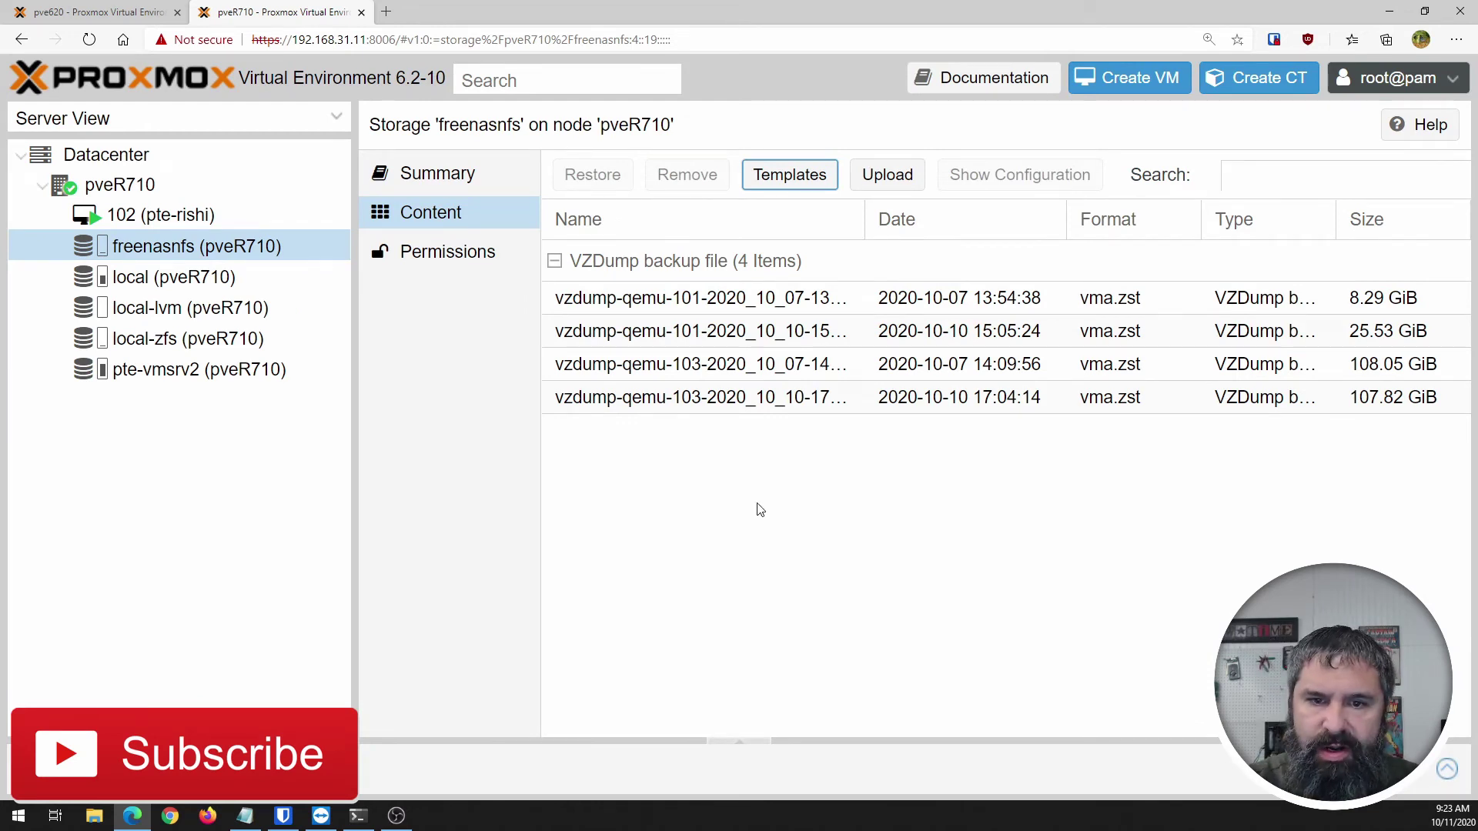
Open the Datacenter's Saturday 19:00 backup job for editing, check which VMs it covers, and save it without changes.
left_click(143, 216)
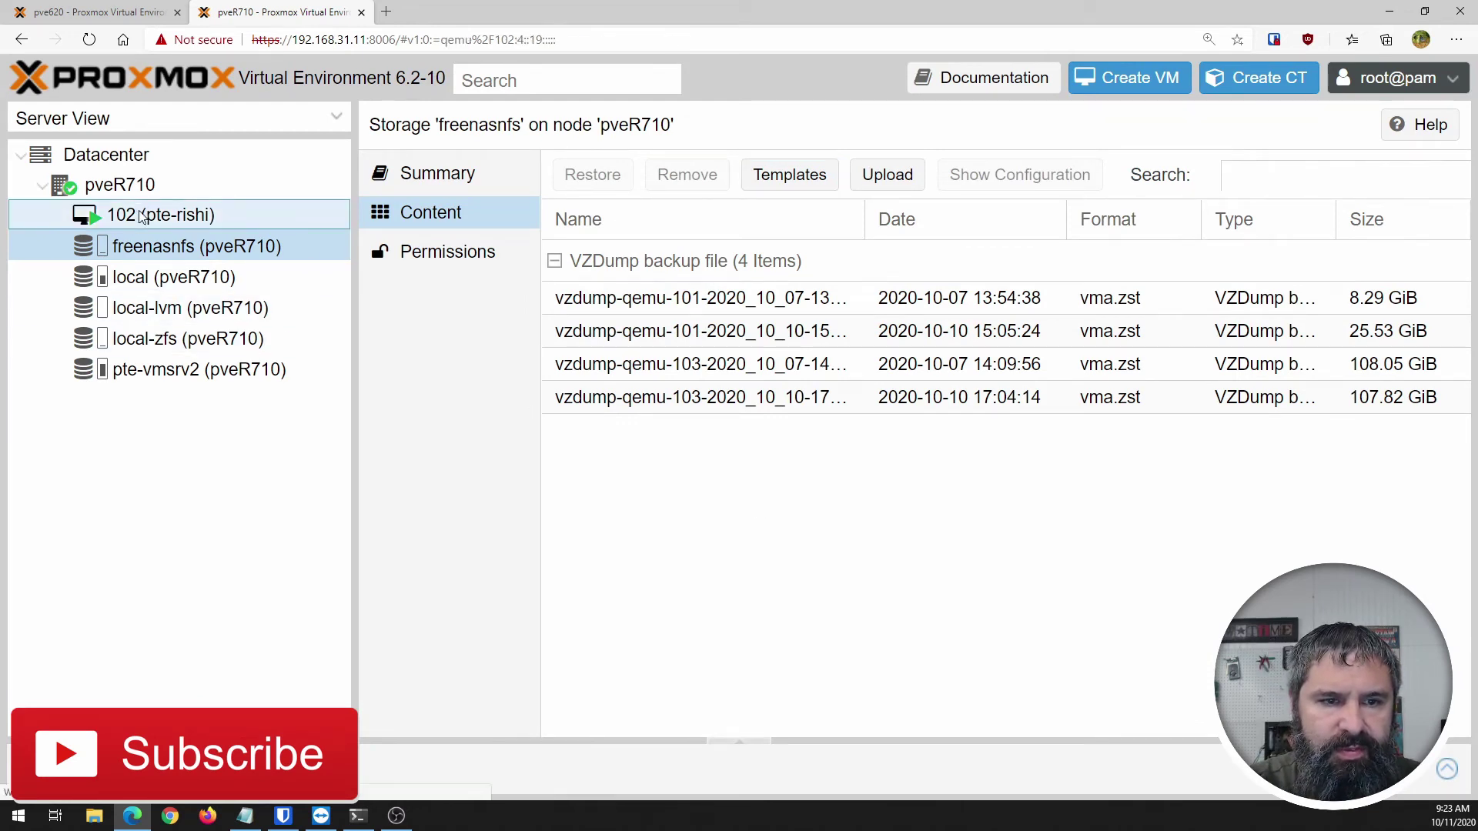
left_click(31, 183)
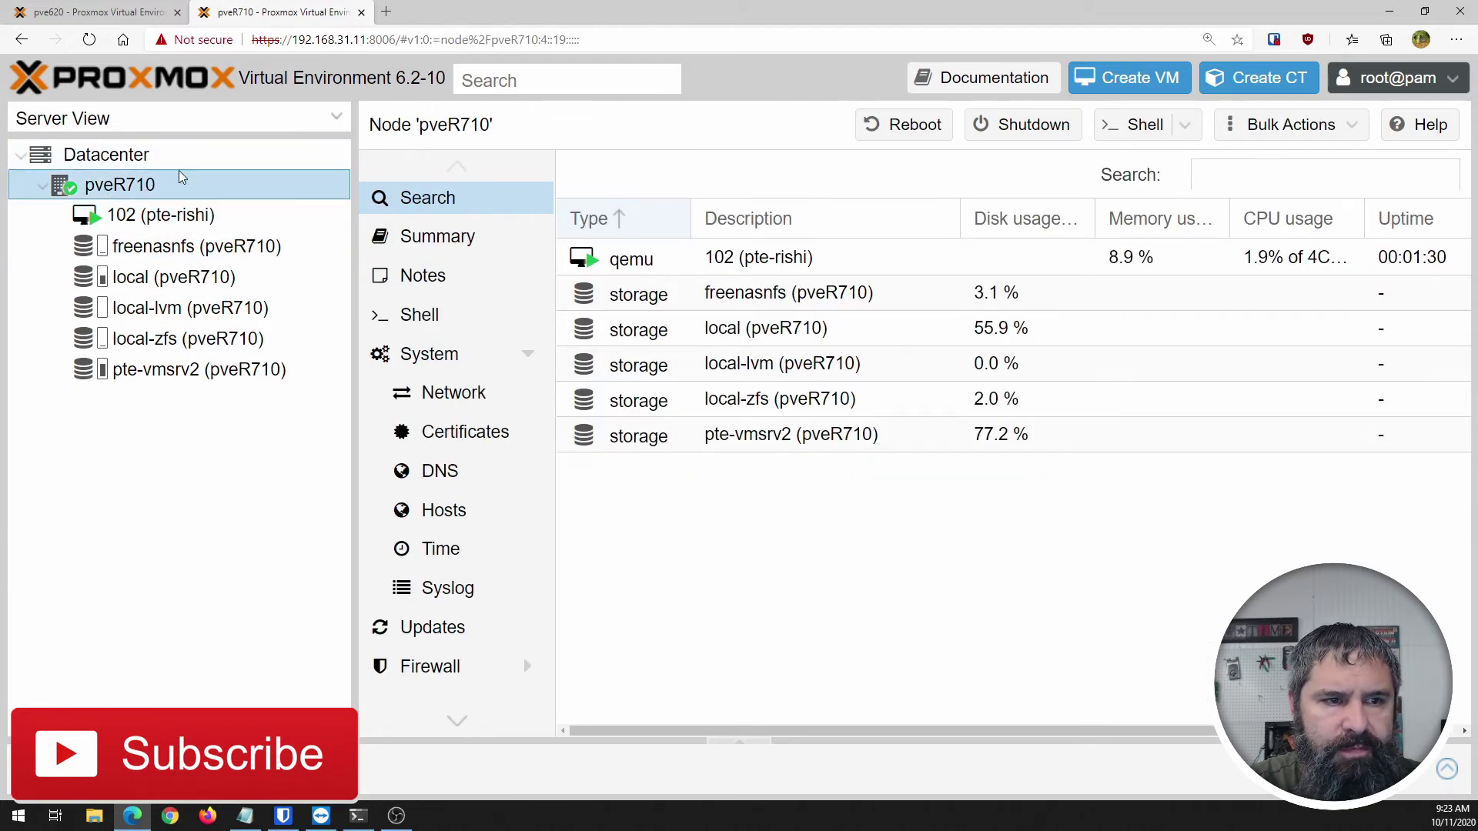
left_click(120, 156)
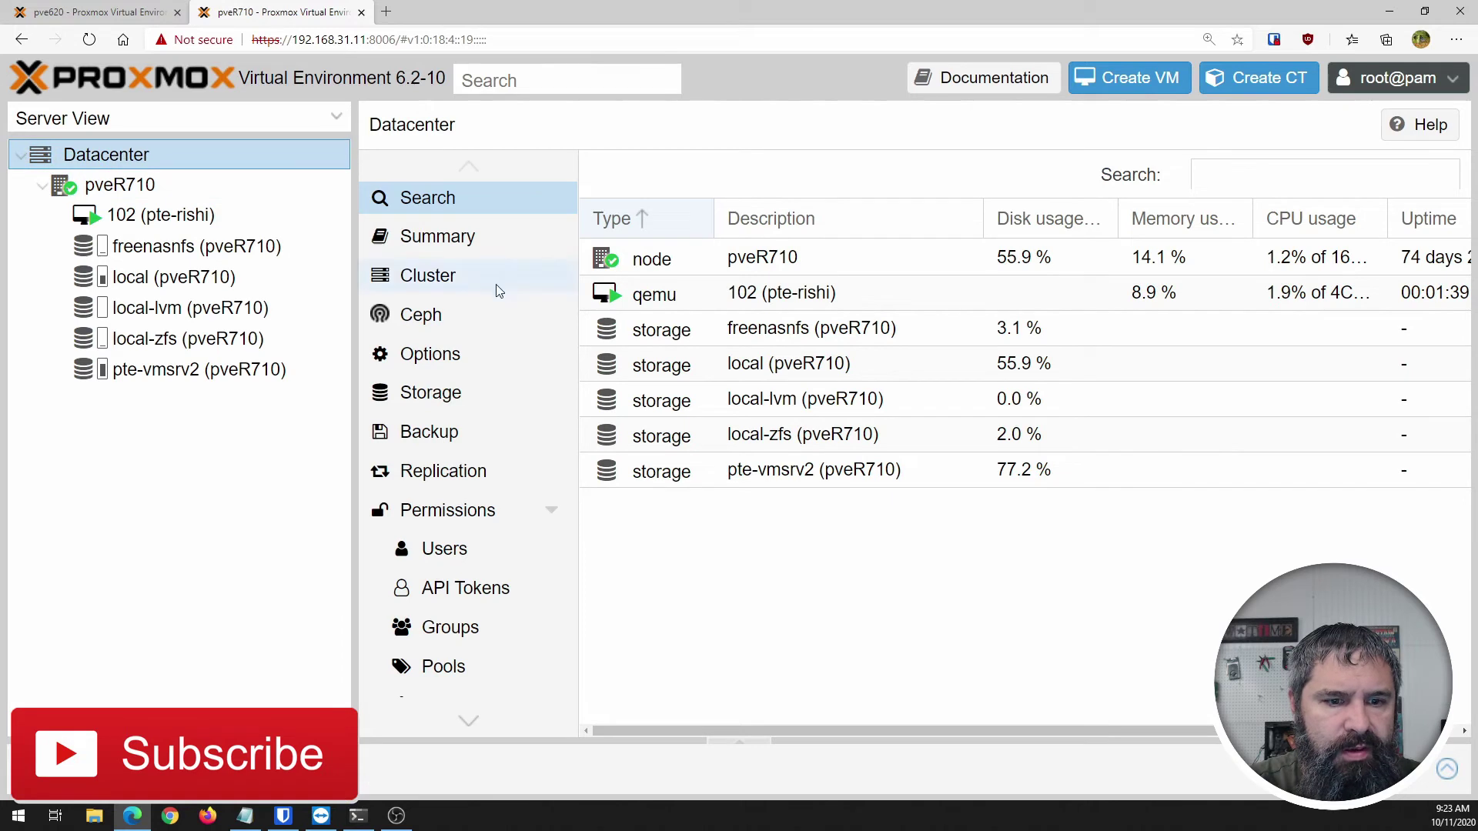
left_click(412, 433)
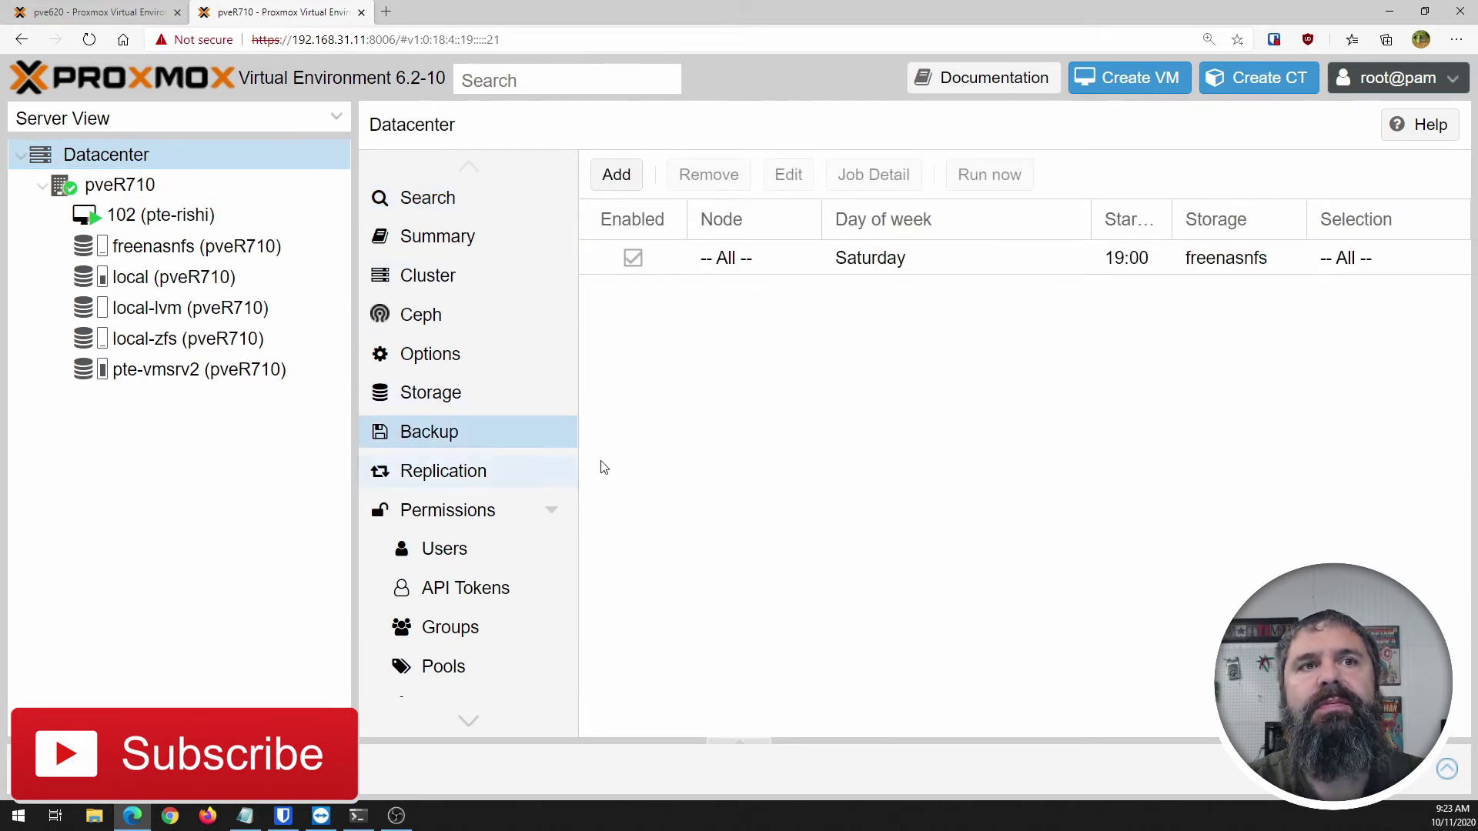
left_click(878, 265)
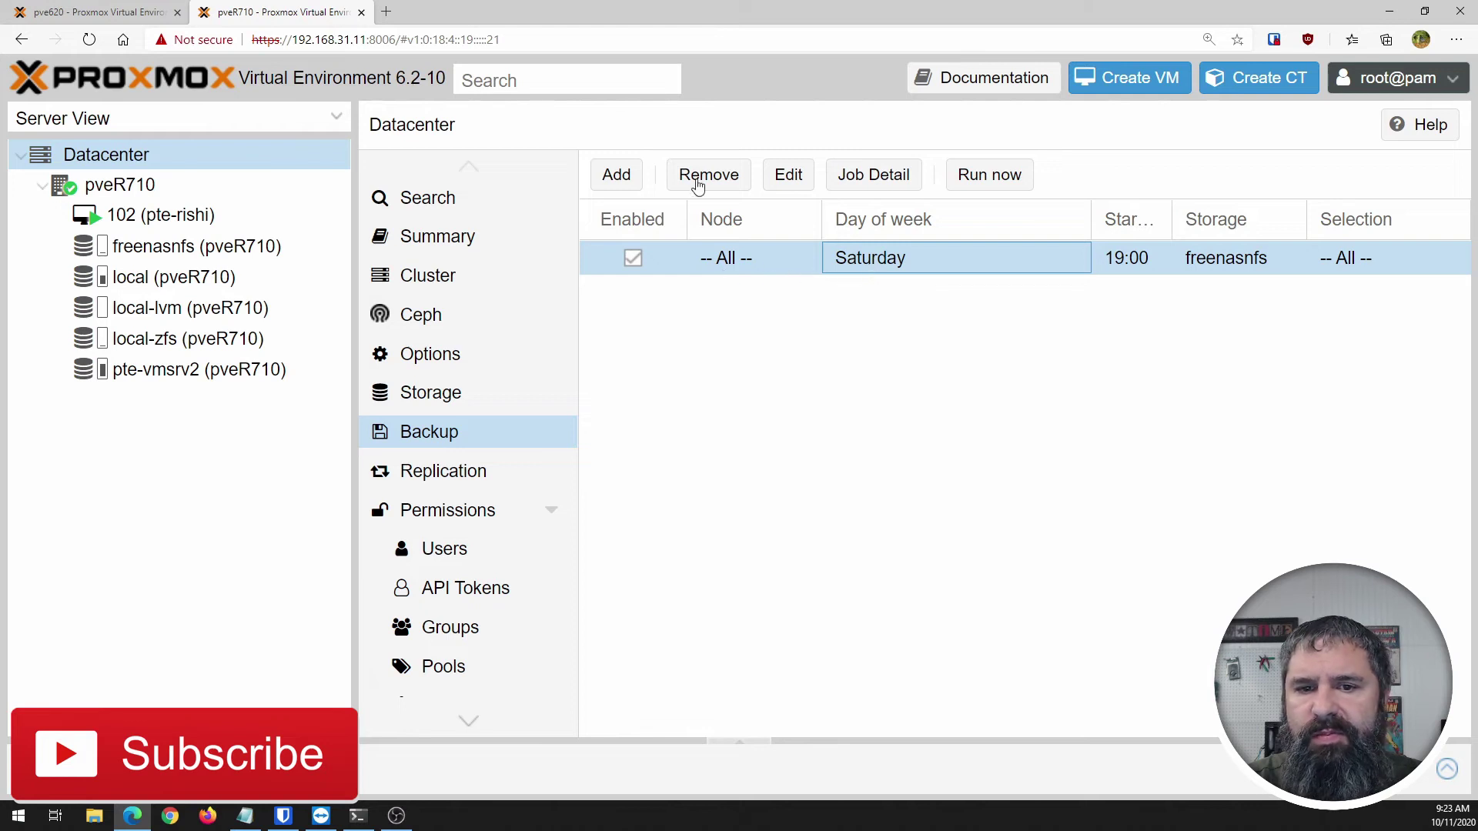
left_click(779, 183)
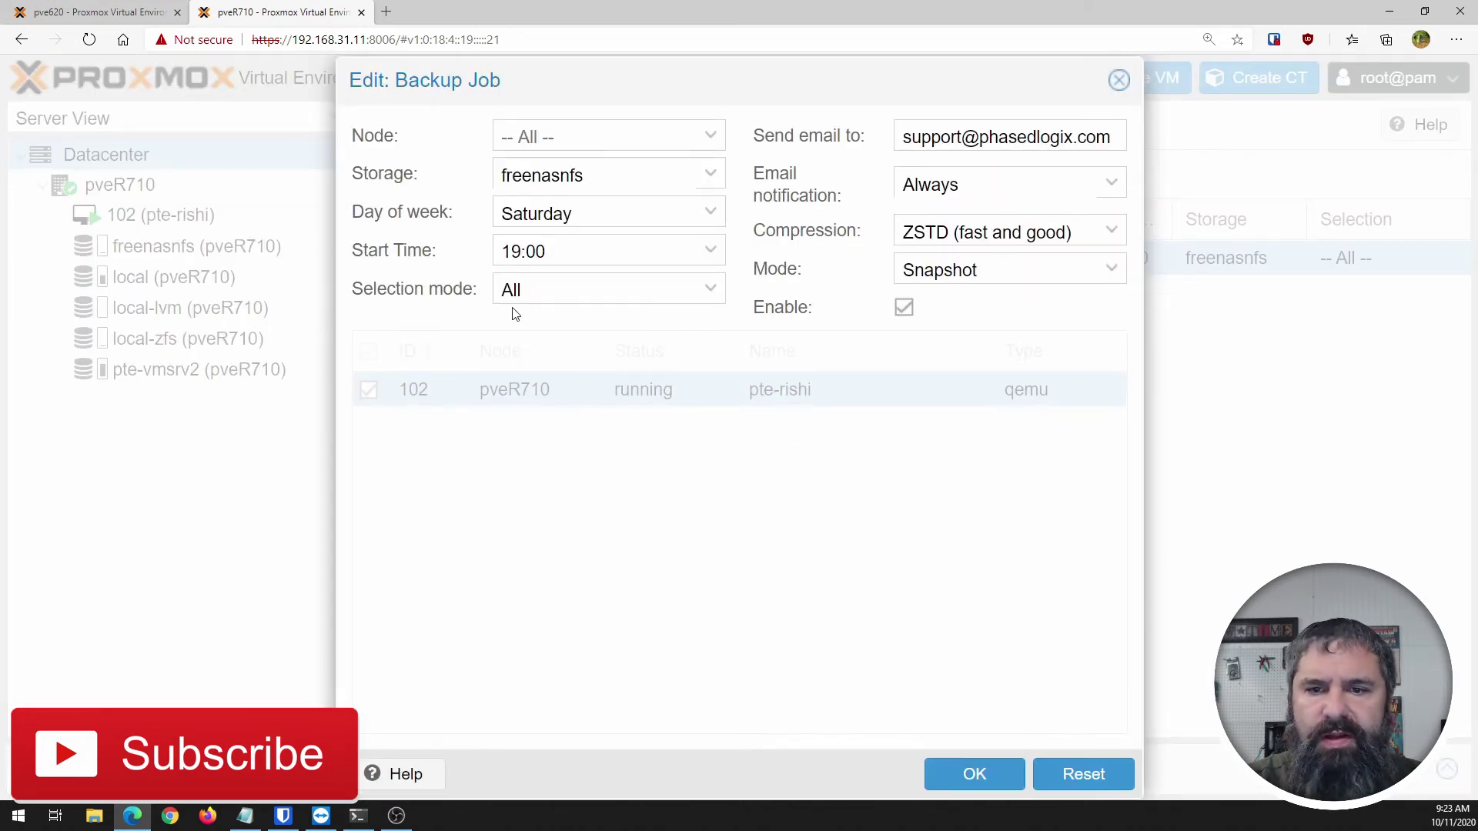
left_click(995, 778)
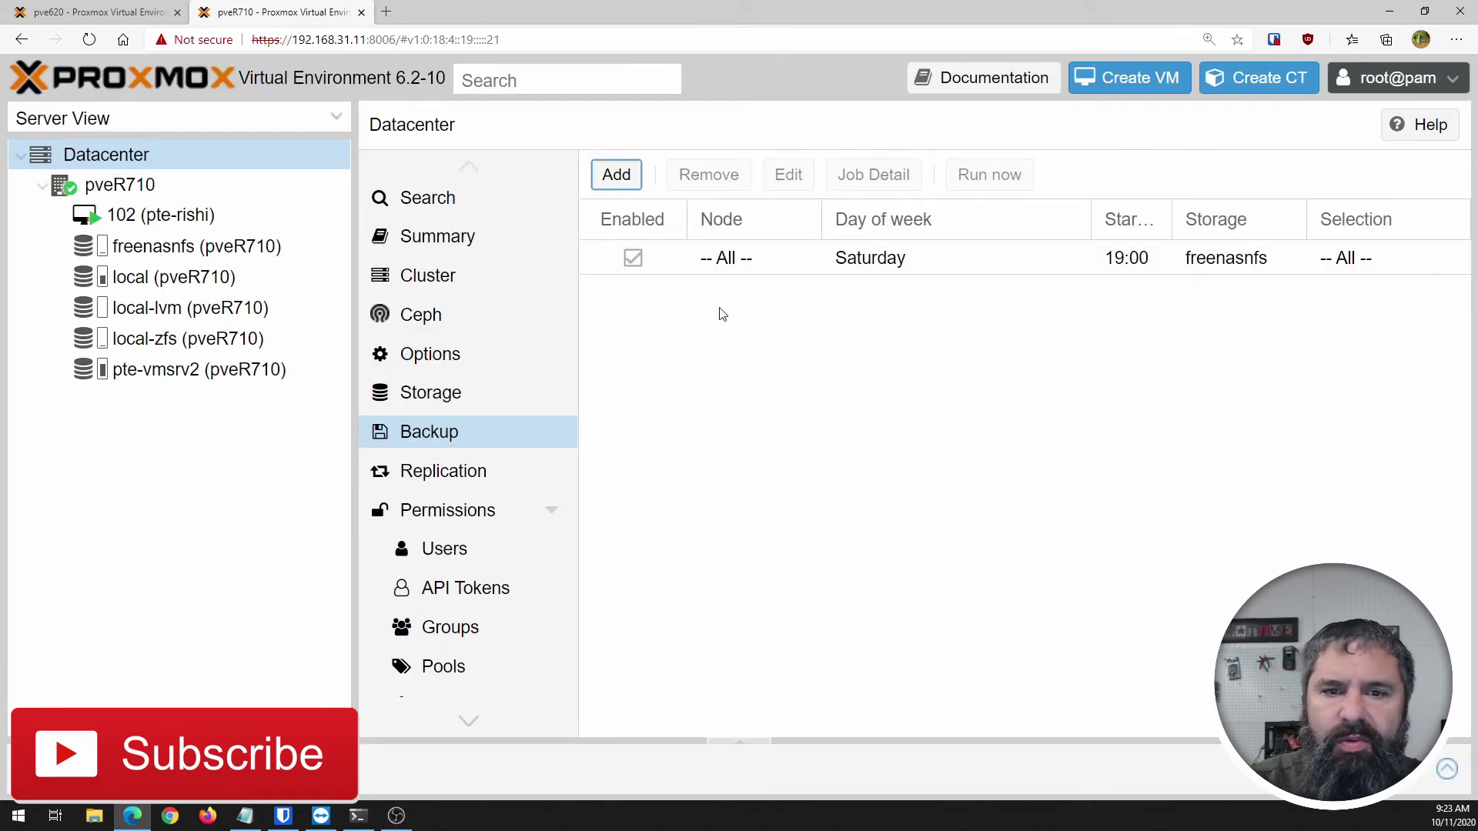
Run the Datacenter's Saturday 19:00 backup job immediately and confirm the start.
left_click(811, 264)
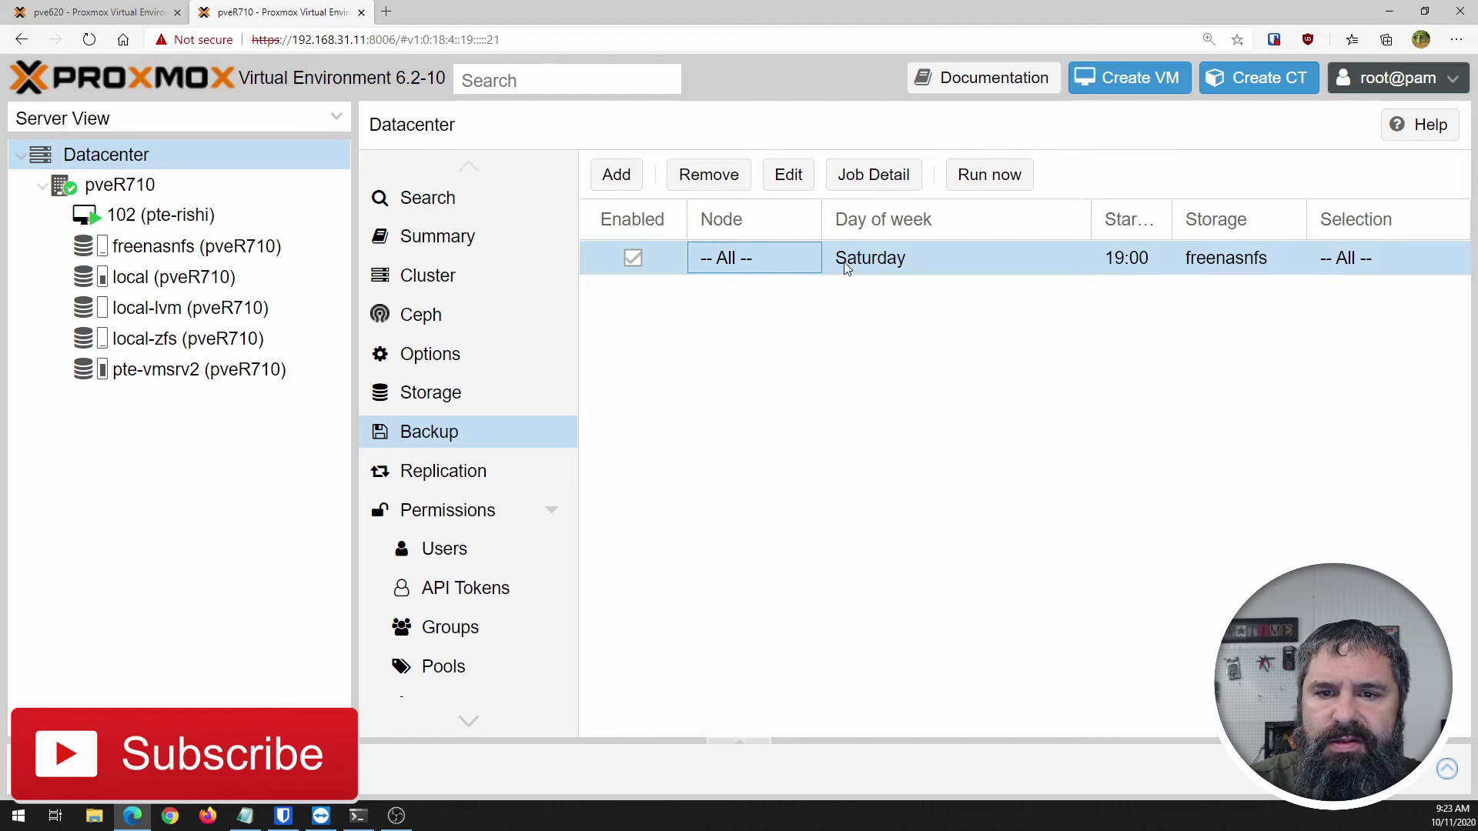
left_click(985, 179)
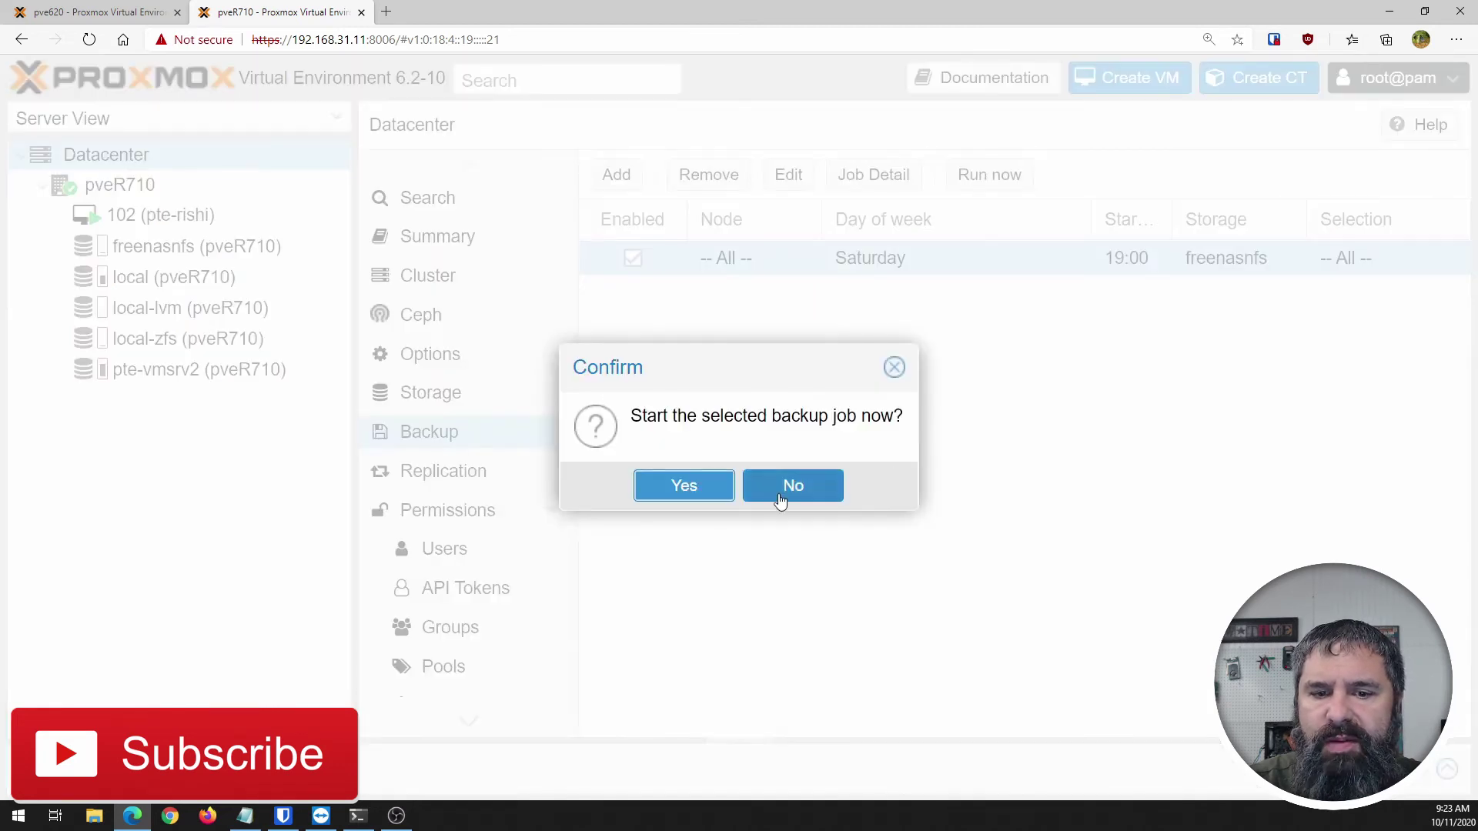
left_click(684, 486)
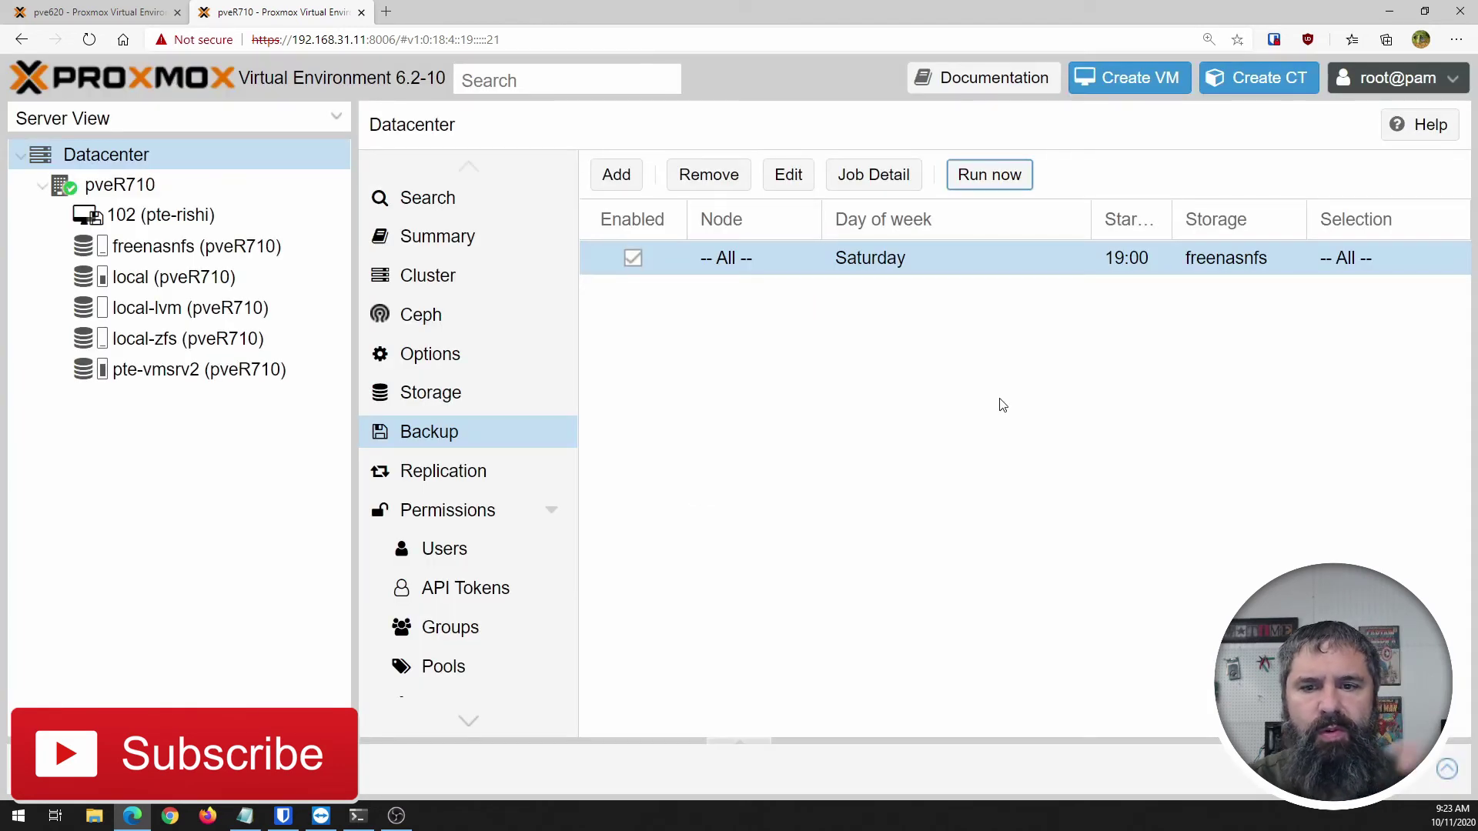
Follow the VM 102 backup task's output until it finishes, and check for the VM 102 backup file in freenasnfs.
left_click(744, 744)
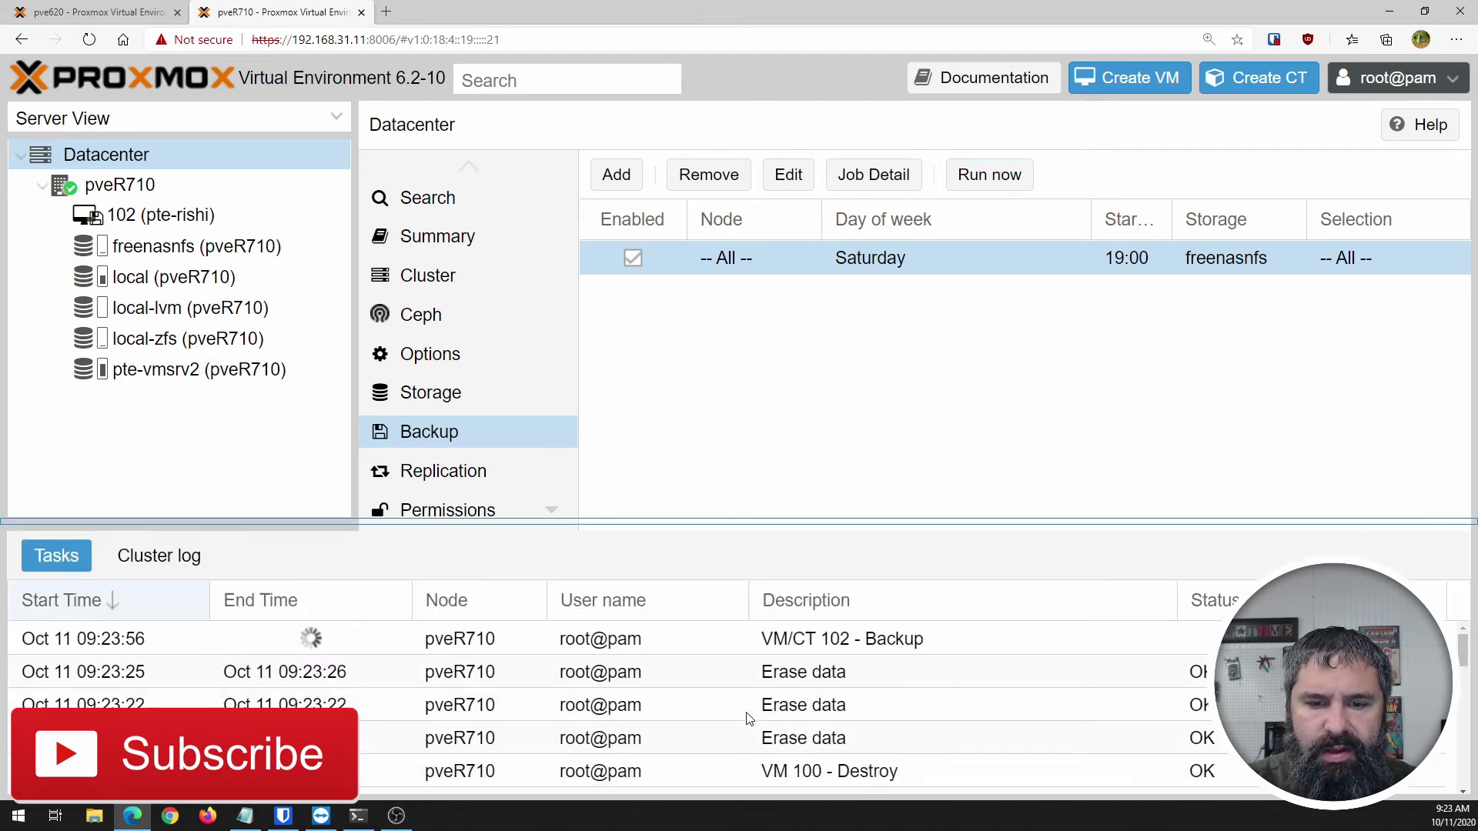
double_click(372, 647)
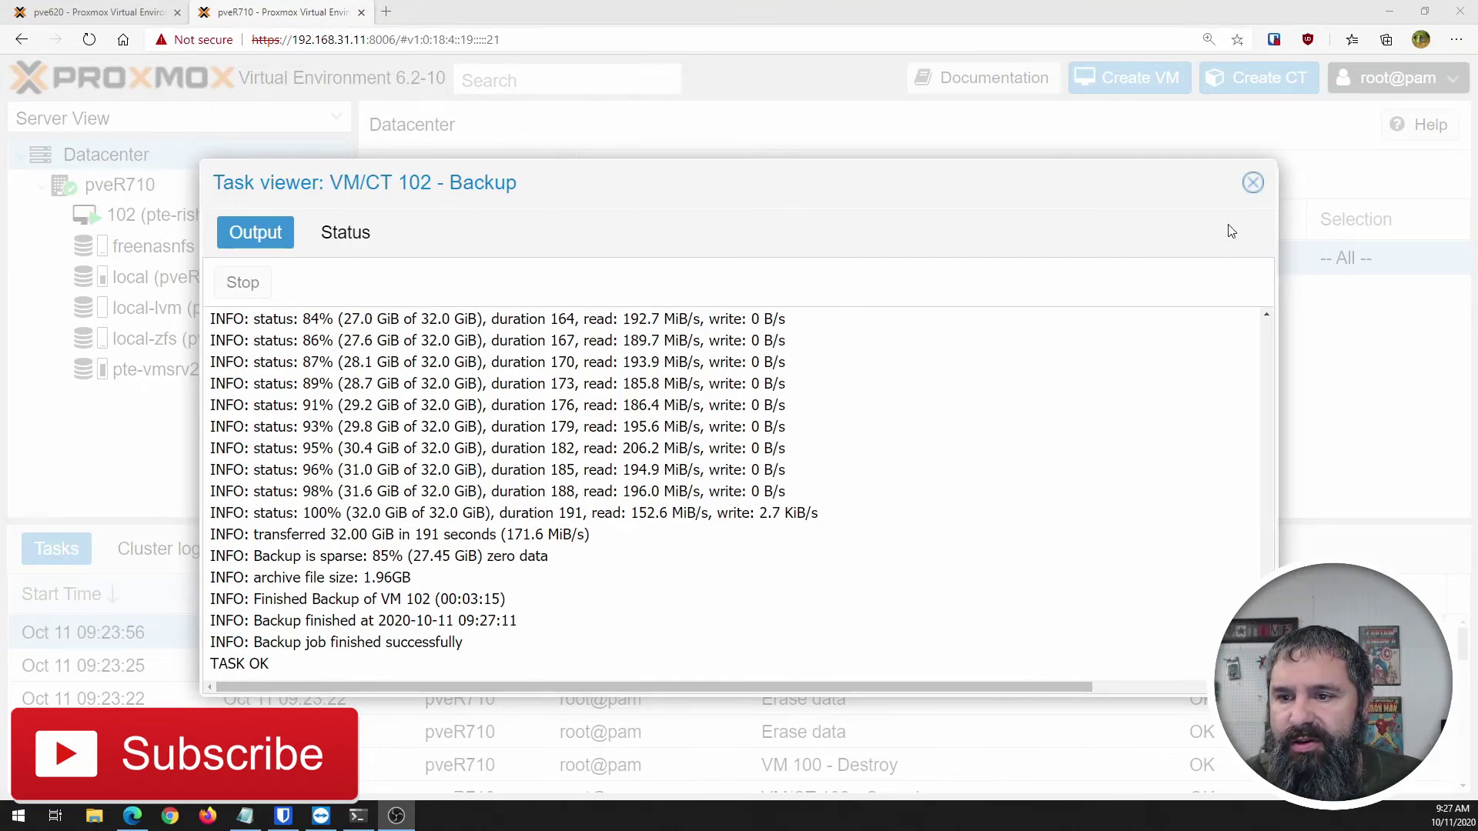
left_click(1253, 182)
left_click(160, 250)
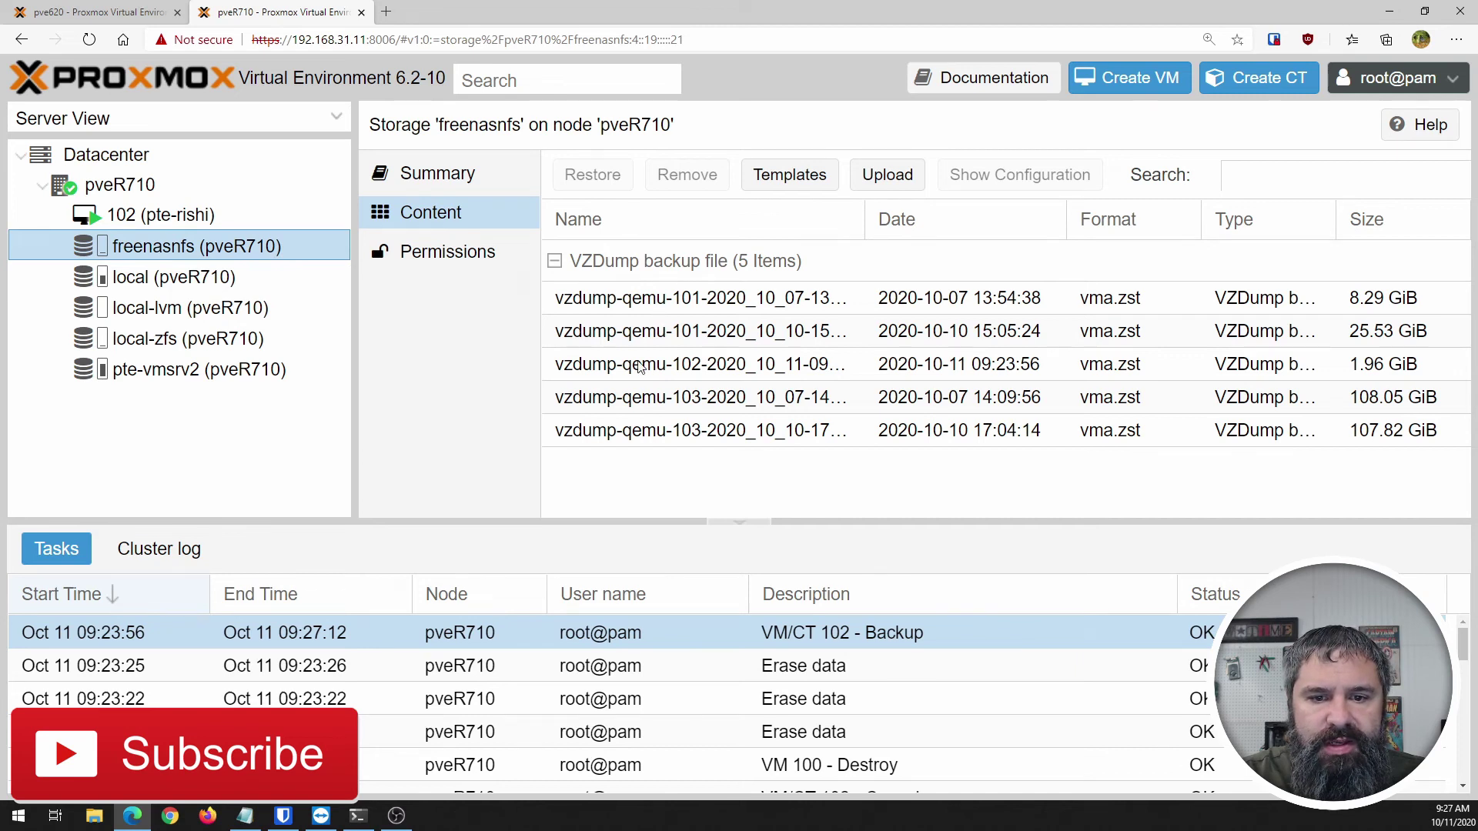
left_click(639, 367)
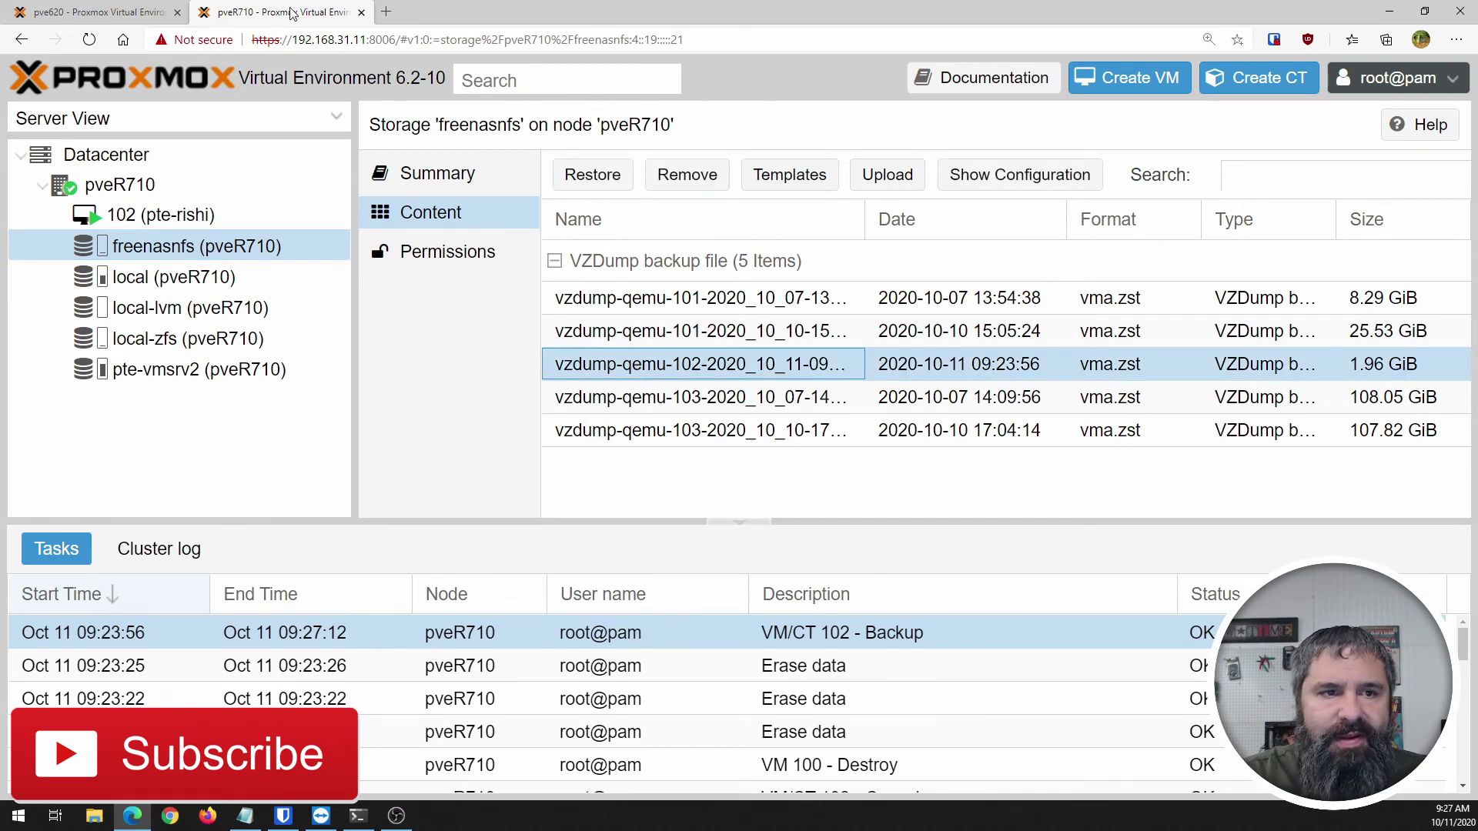
Switch to the pve620 server, review the VMs covered by its Saturday 15:00 backup job, and close the job without saving.
left_click(114, 13)
left_click(144, 219)
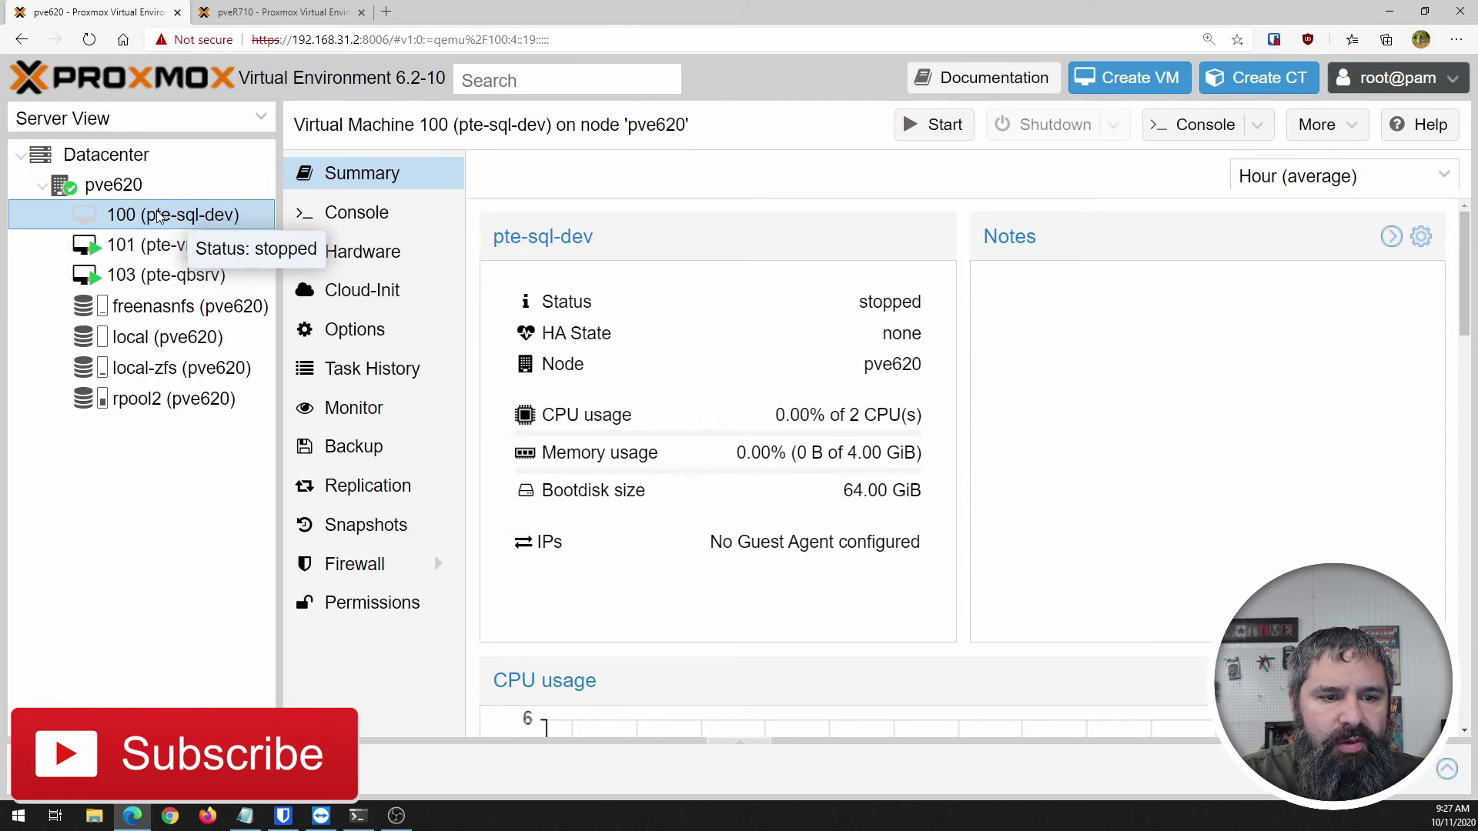
left_click(110, 159)
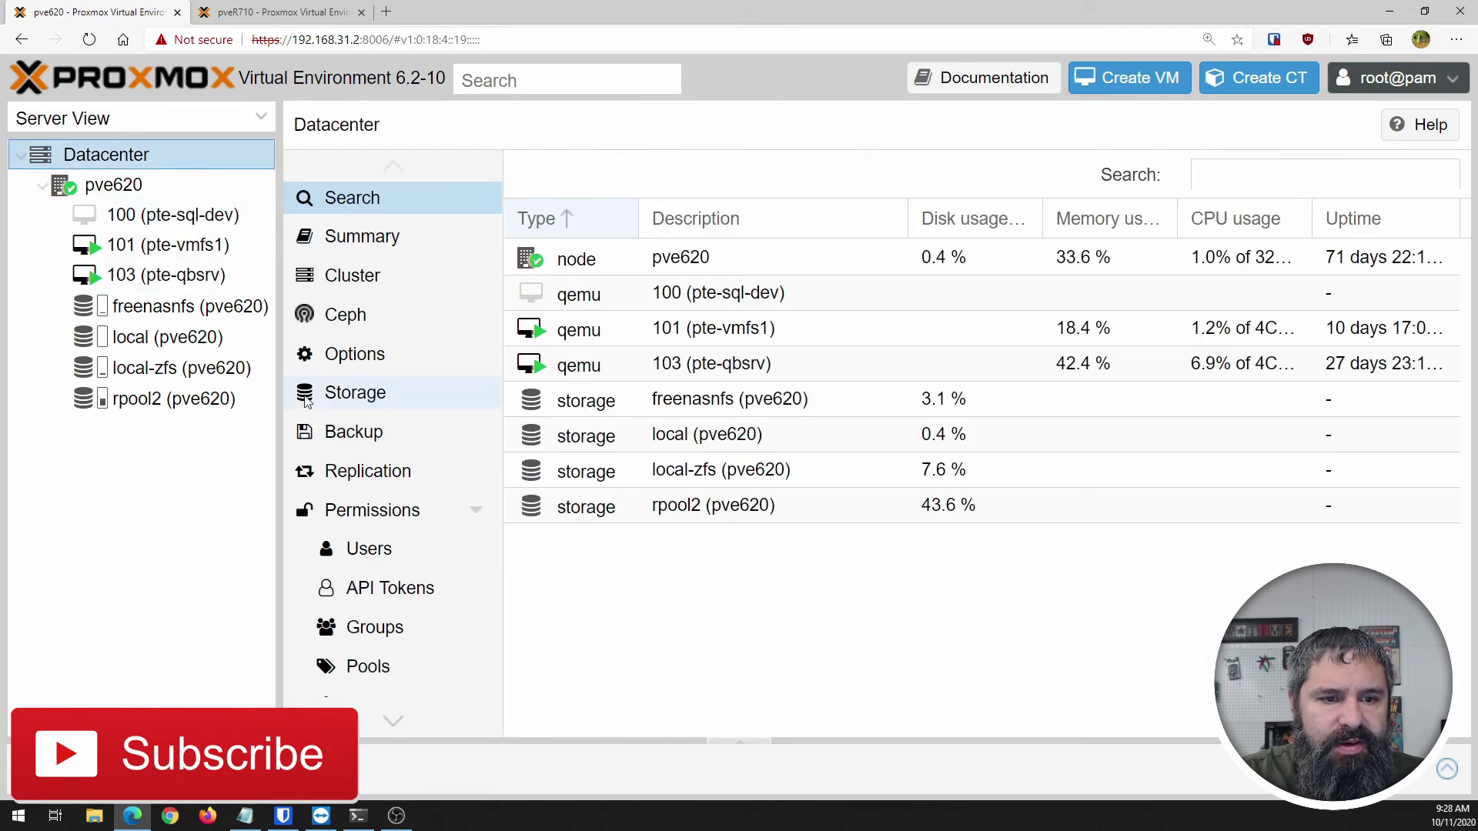
left_click(364, 432)
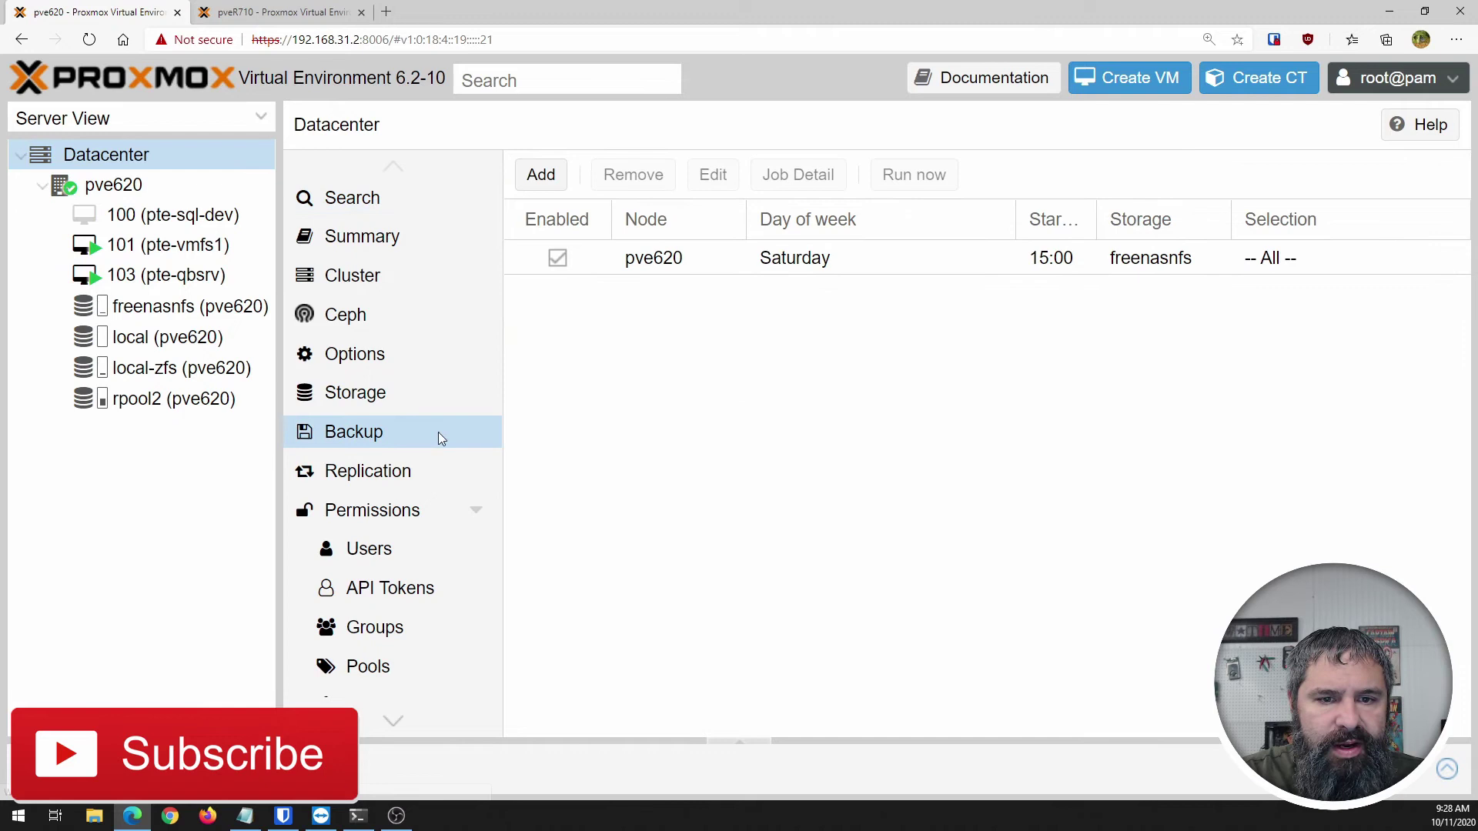
left_click(831, 268)
left_click(716, 176)
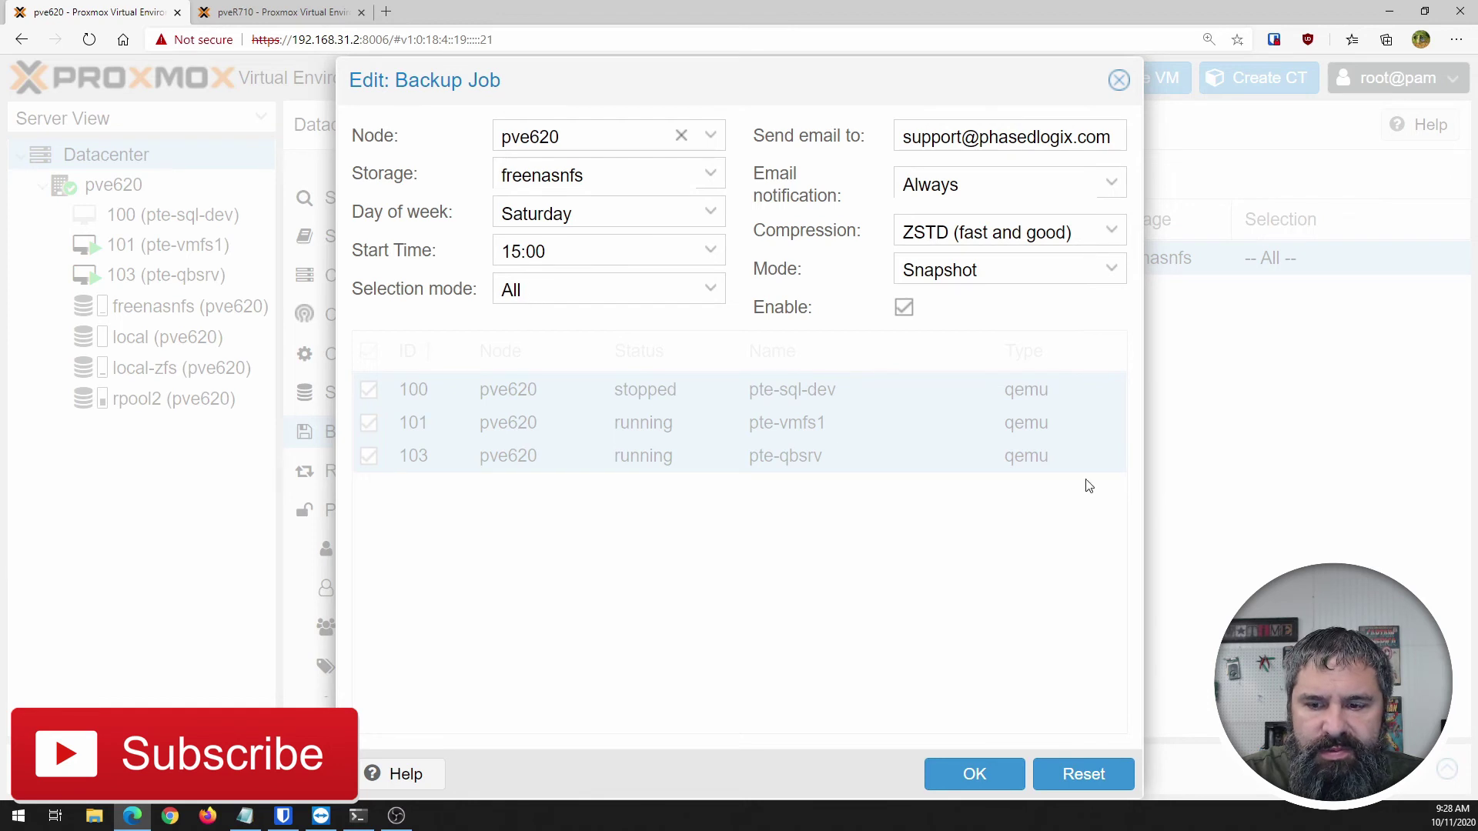
left_click(1118, 80)
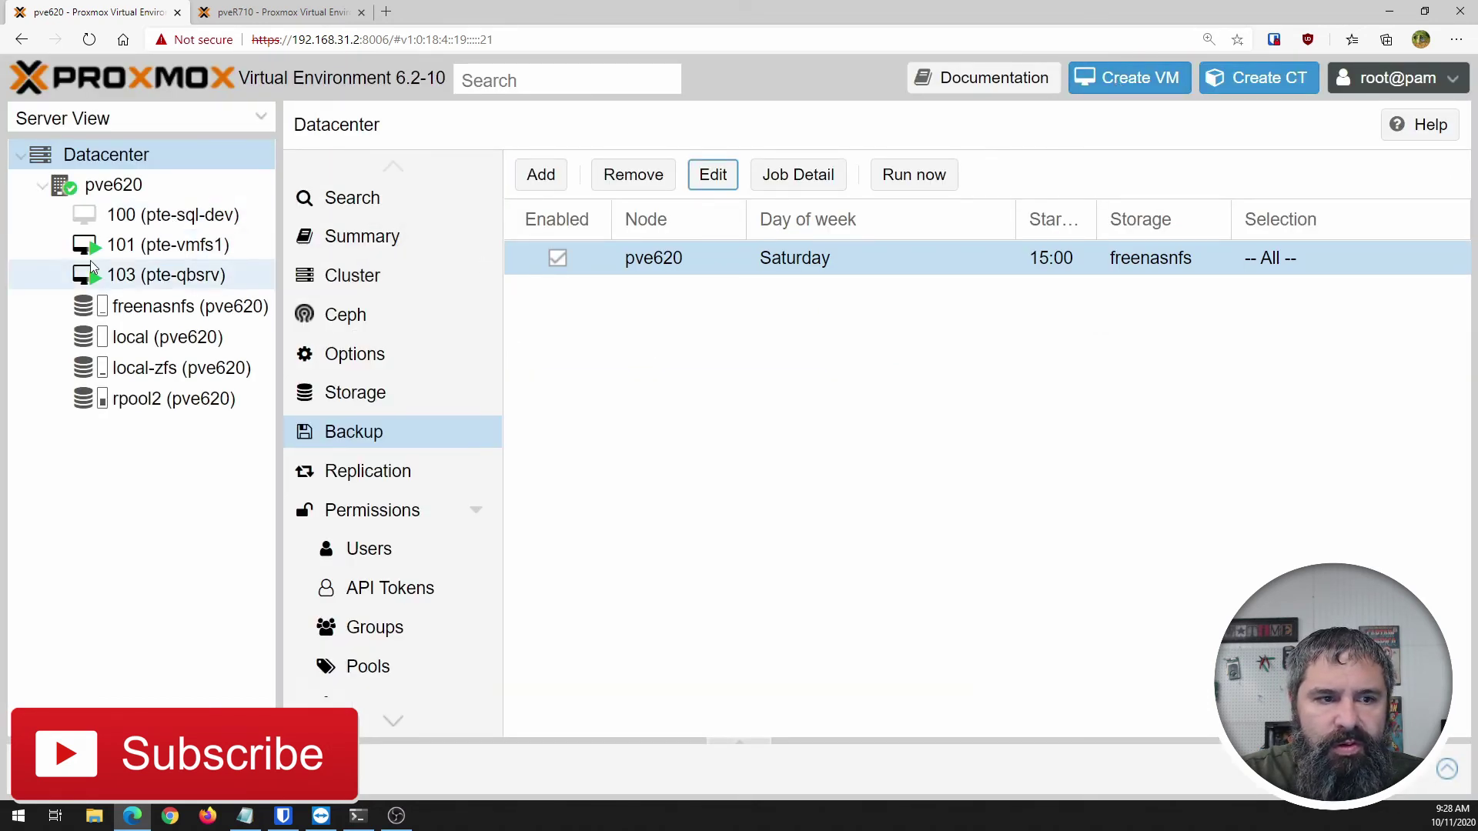
Back up VM 100 (pte-sql-dev) to freenasnfs in Snapshot mode with ZSTD compression, closing the task viewer when it finishes.
left_click(114, 223)
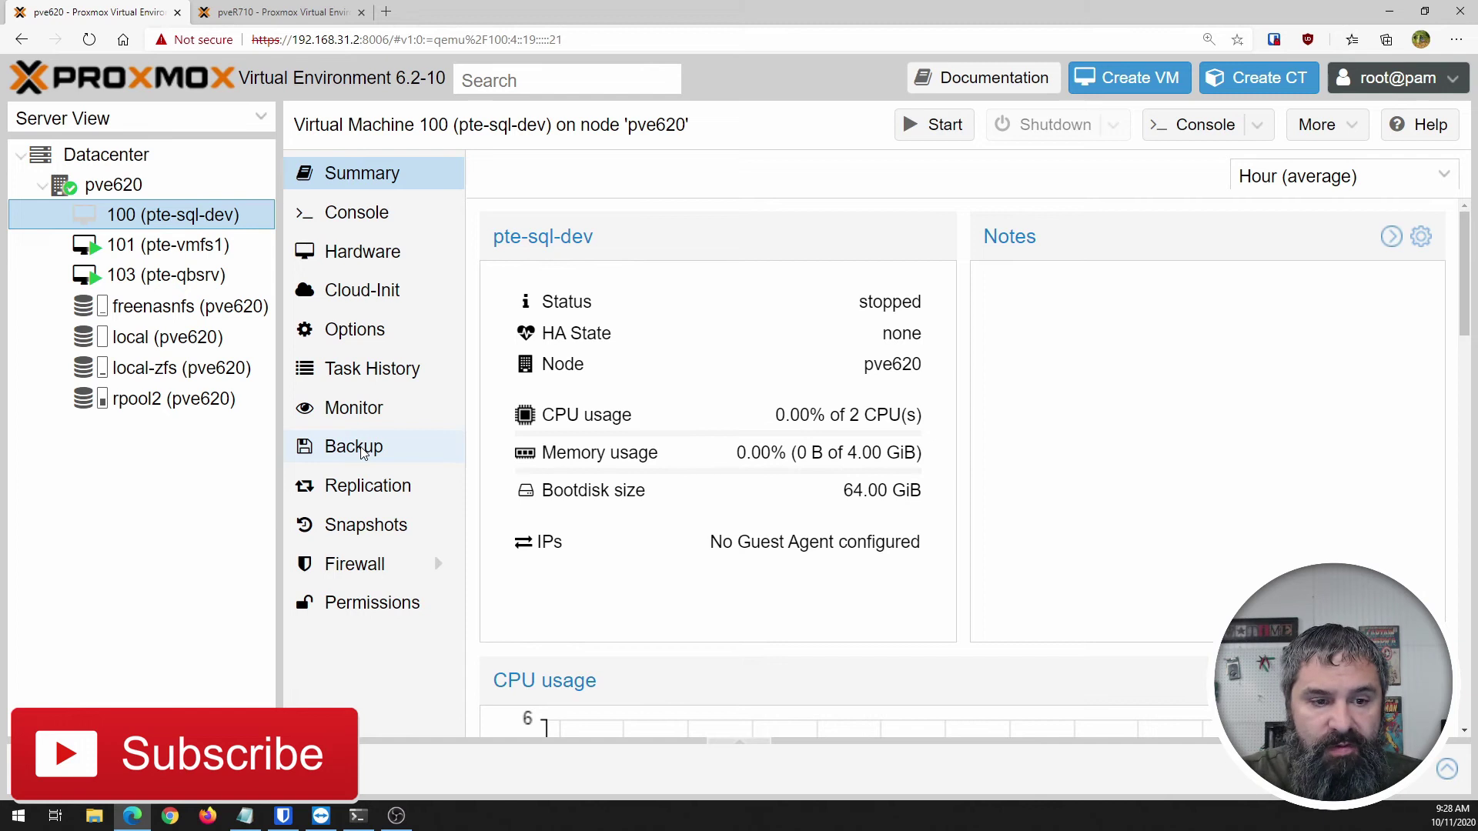
left_click(359, 448)
left_click(548, 174)
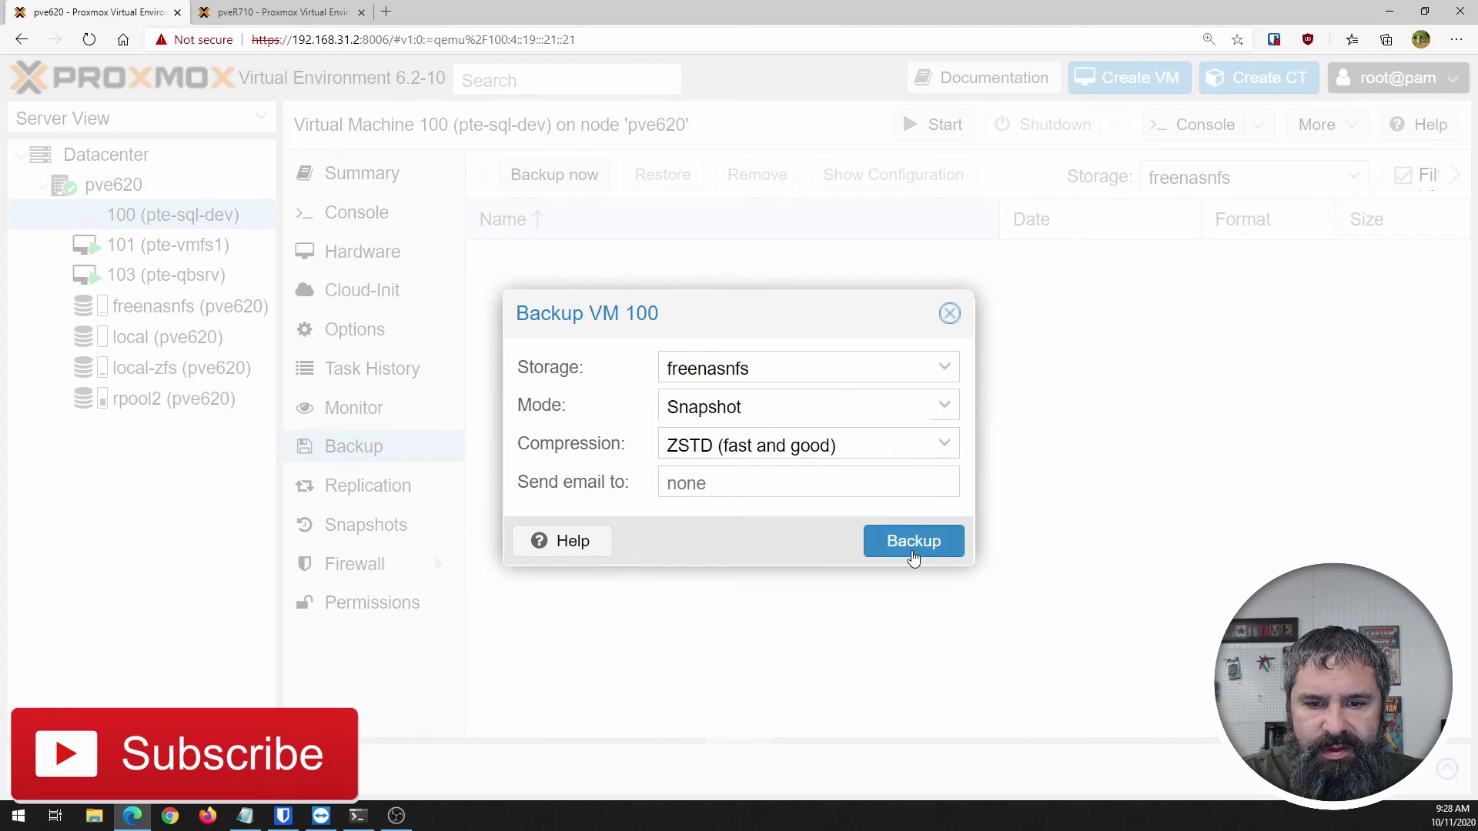
left_click(912, 554)
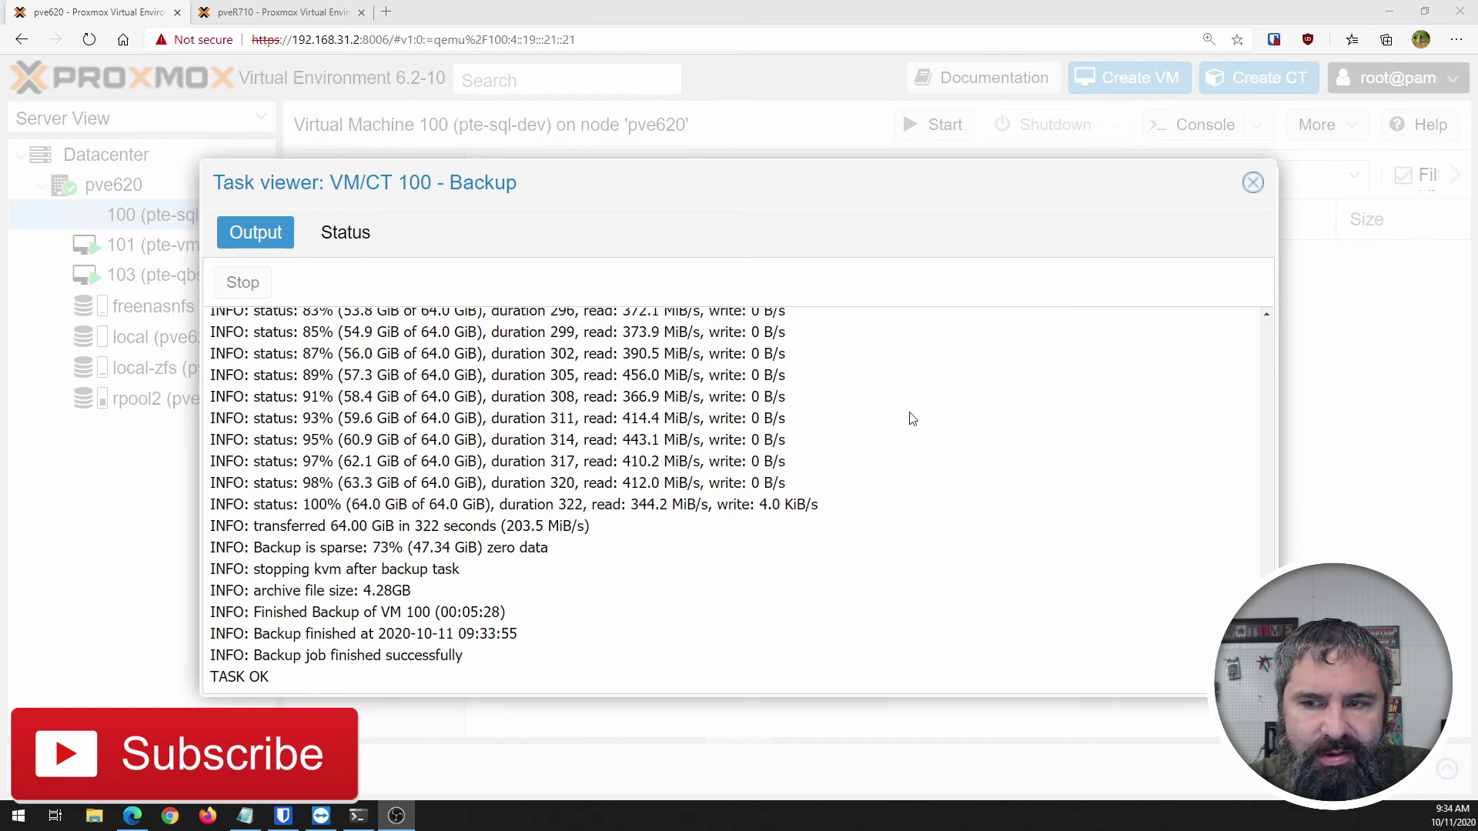
left_click(1253, 182)
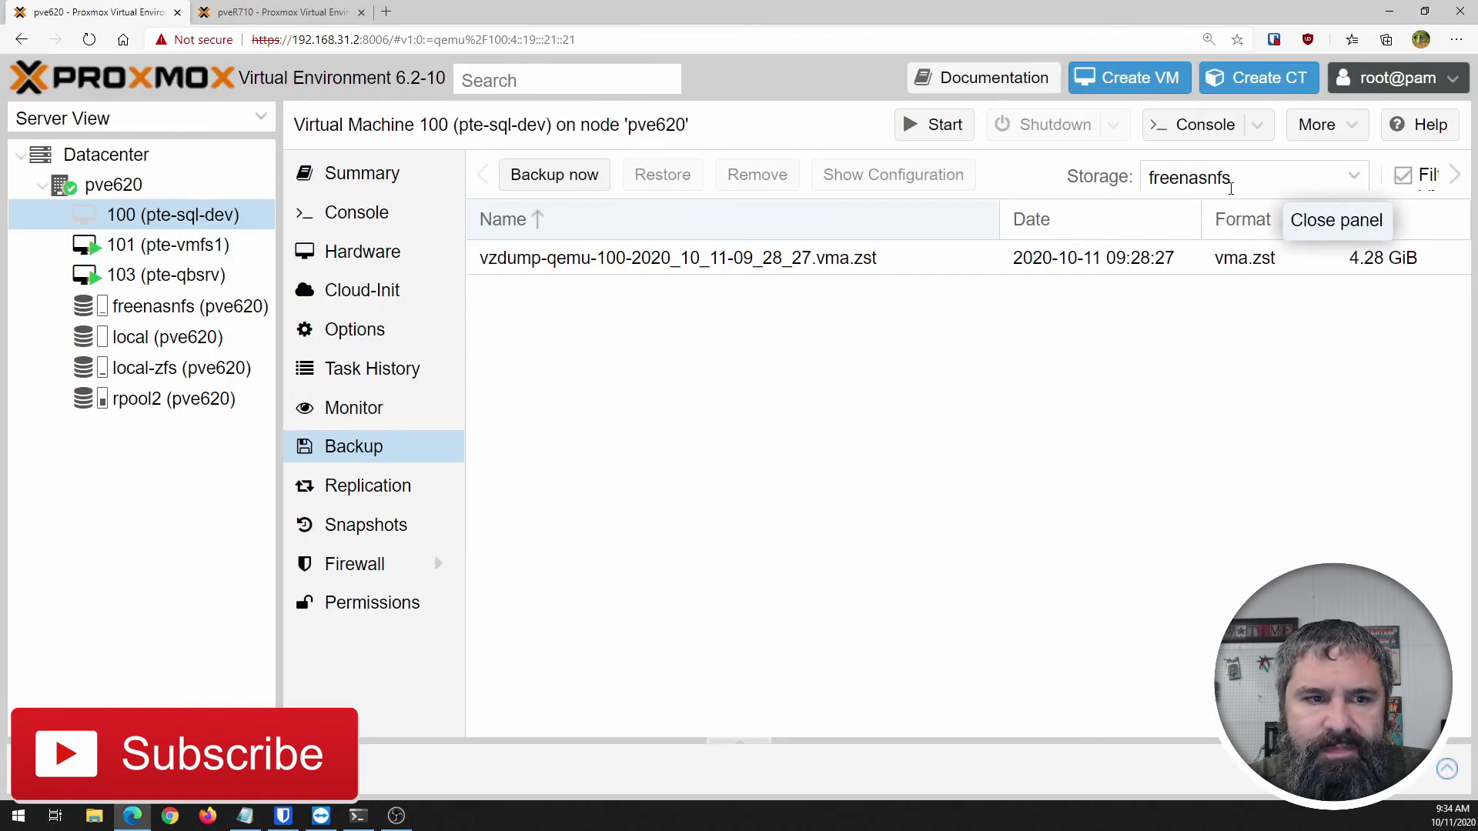
Examine the VM 100, 101 and 102 backup files in the freenasnfs storage on pve620.
left_click(133, 312)
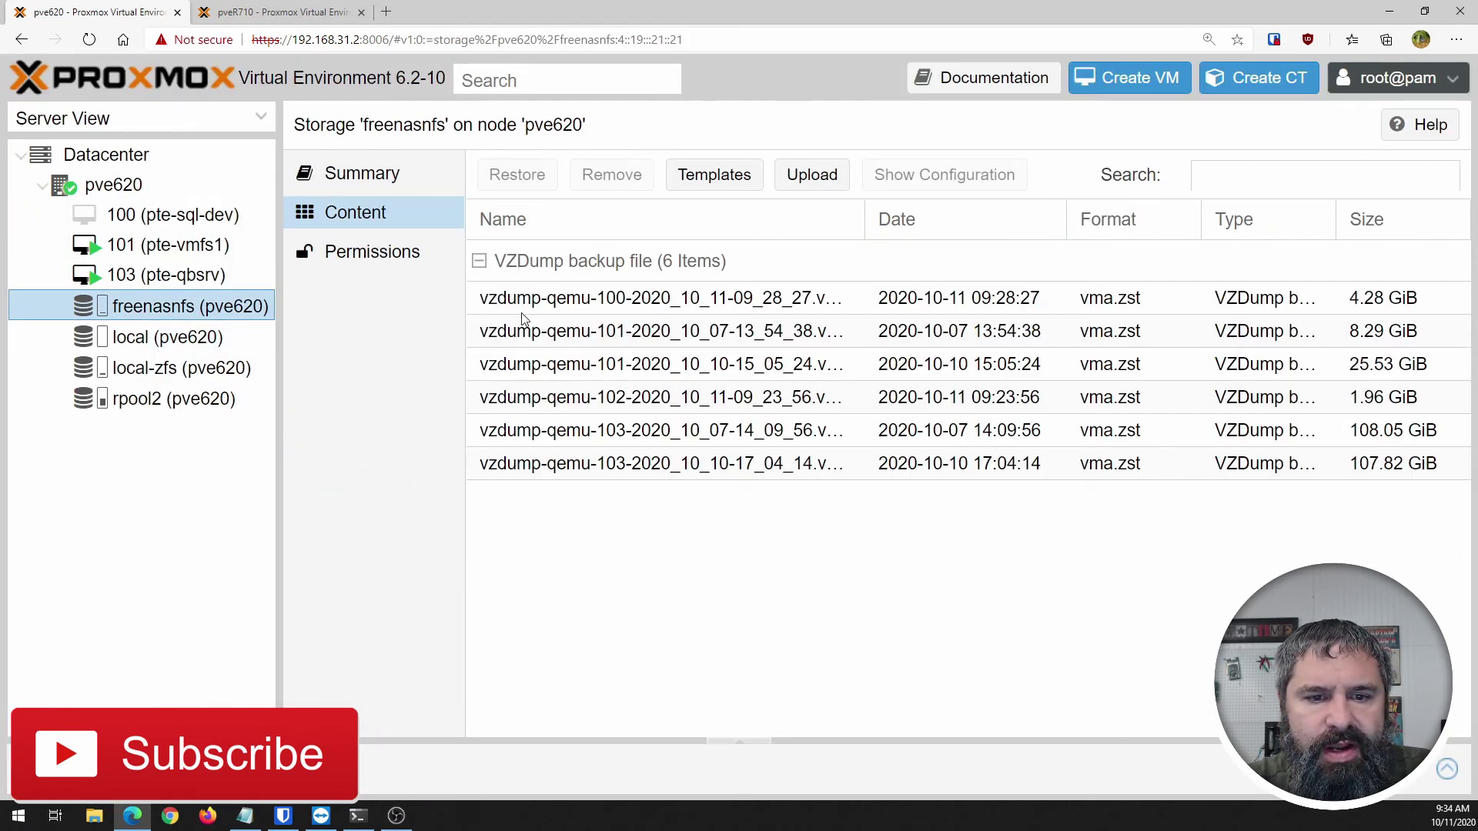
left_click(600, 306)
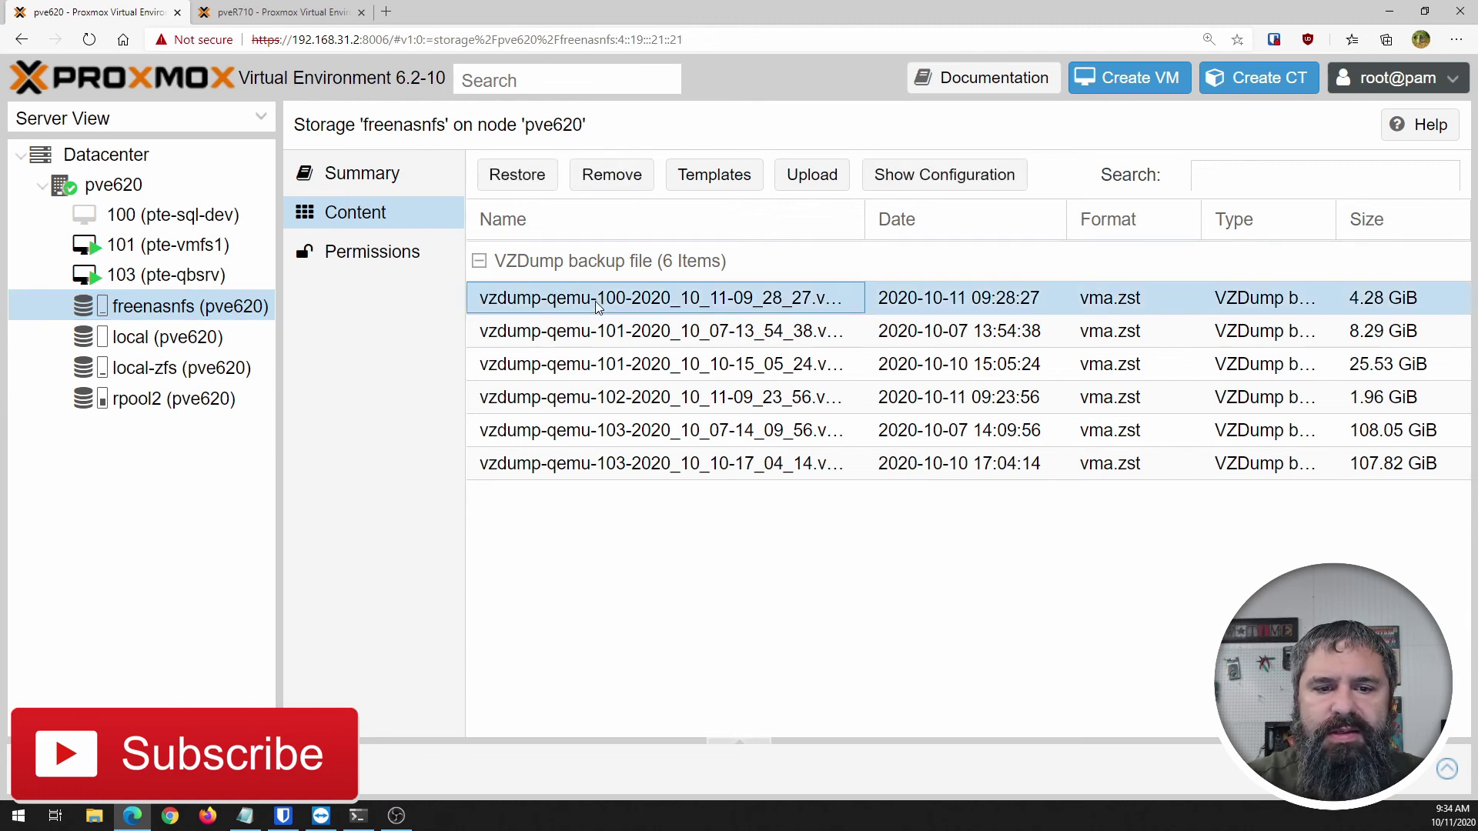
left_click(590, 342)
left_click(585, 364)
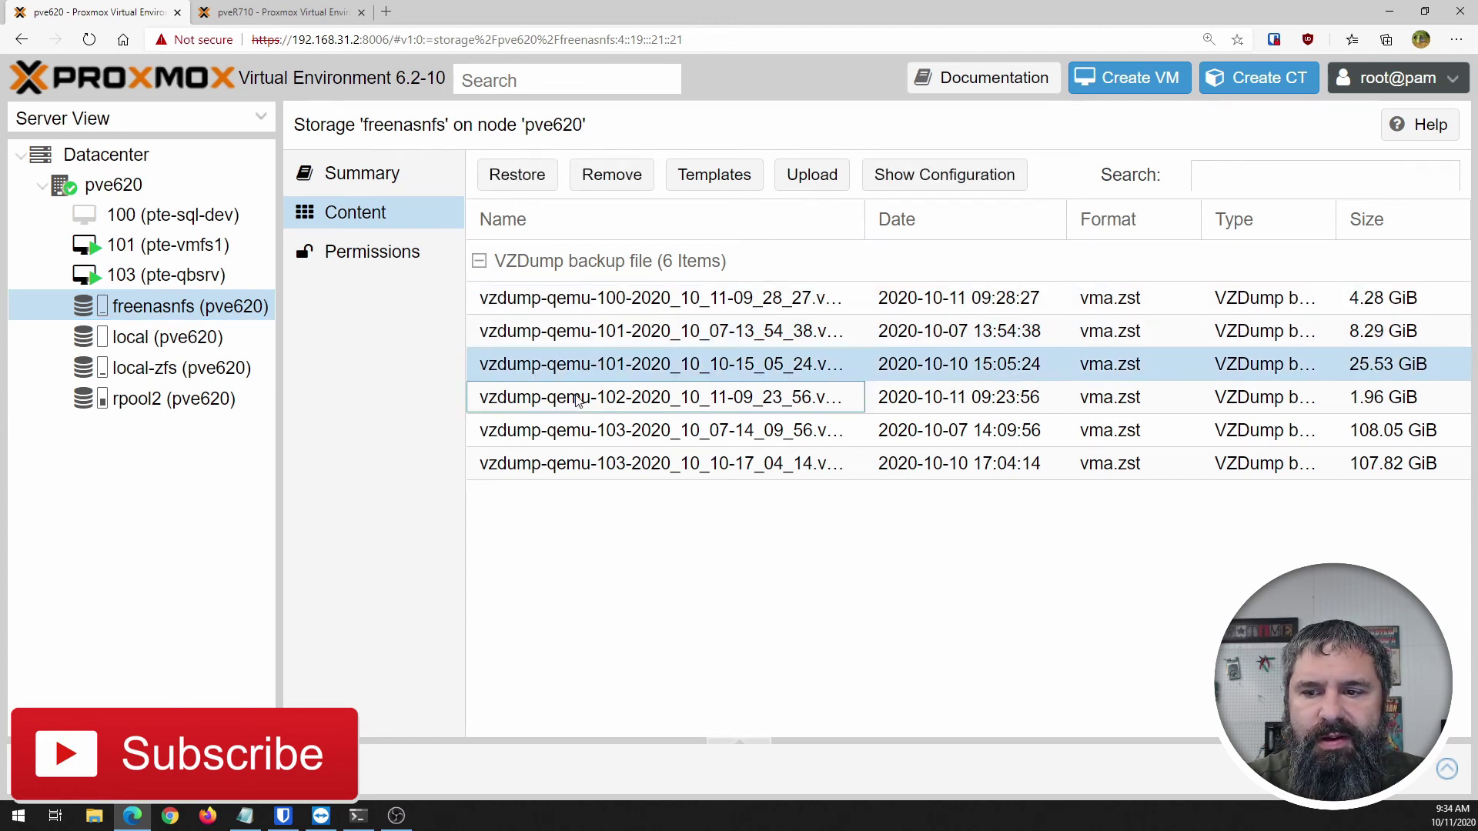
left_click(579, 399)
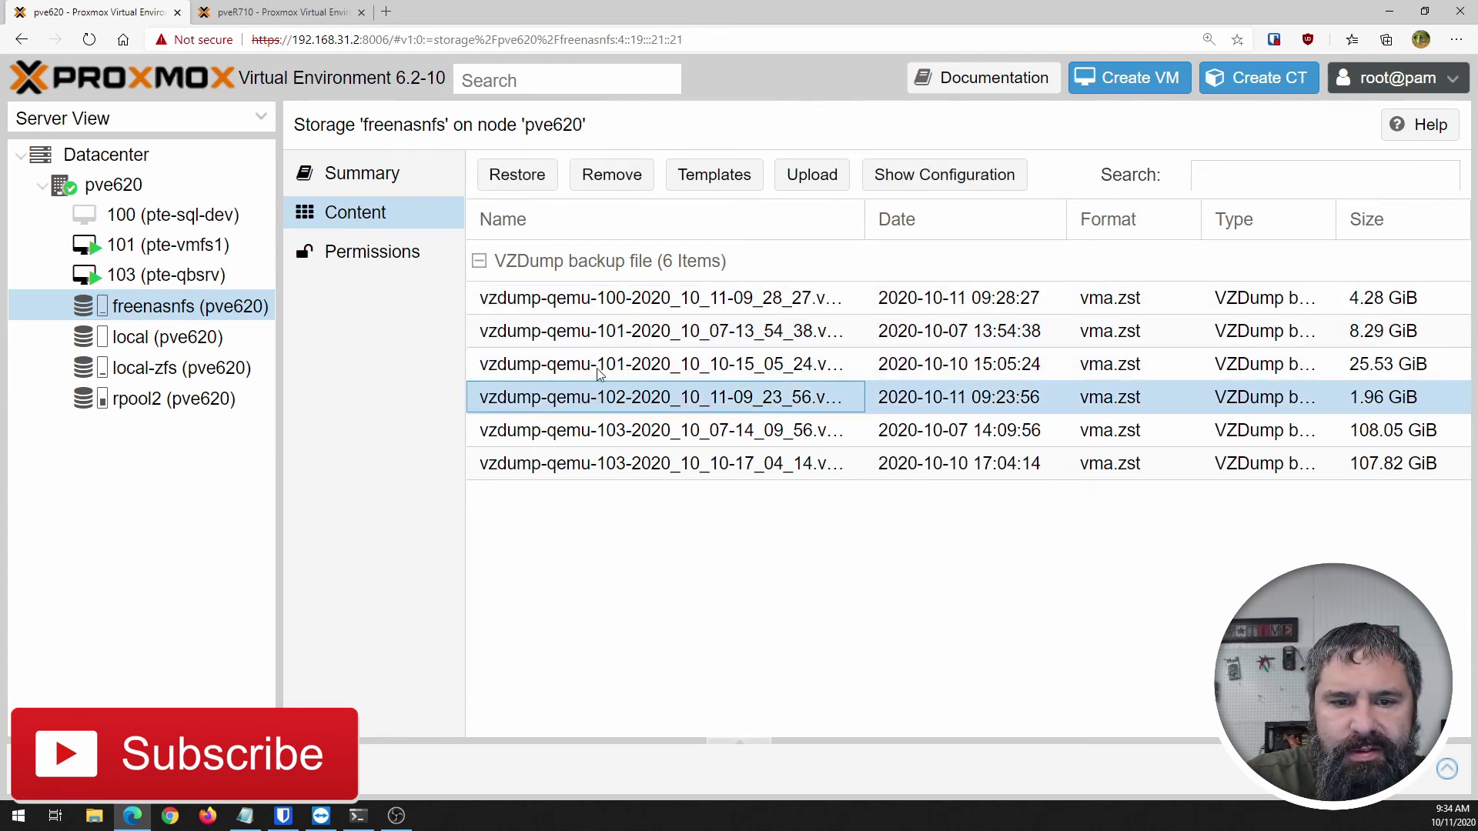
left_click(589, 333)
left_click(584, 360)
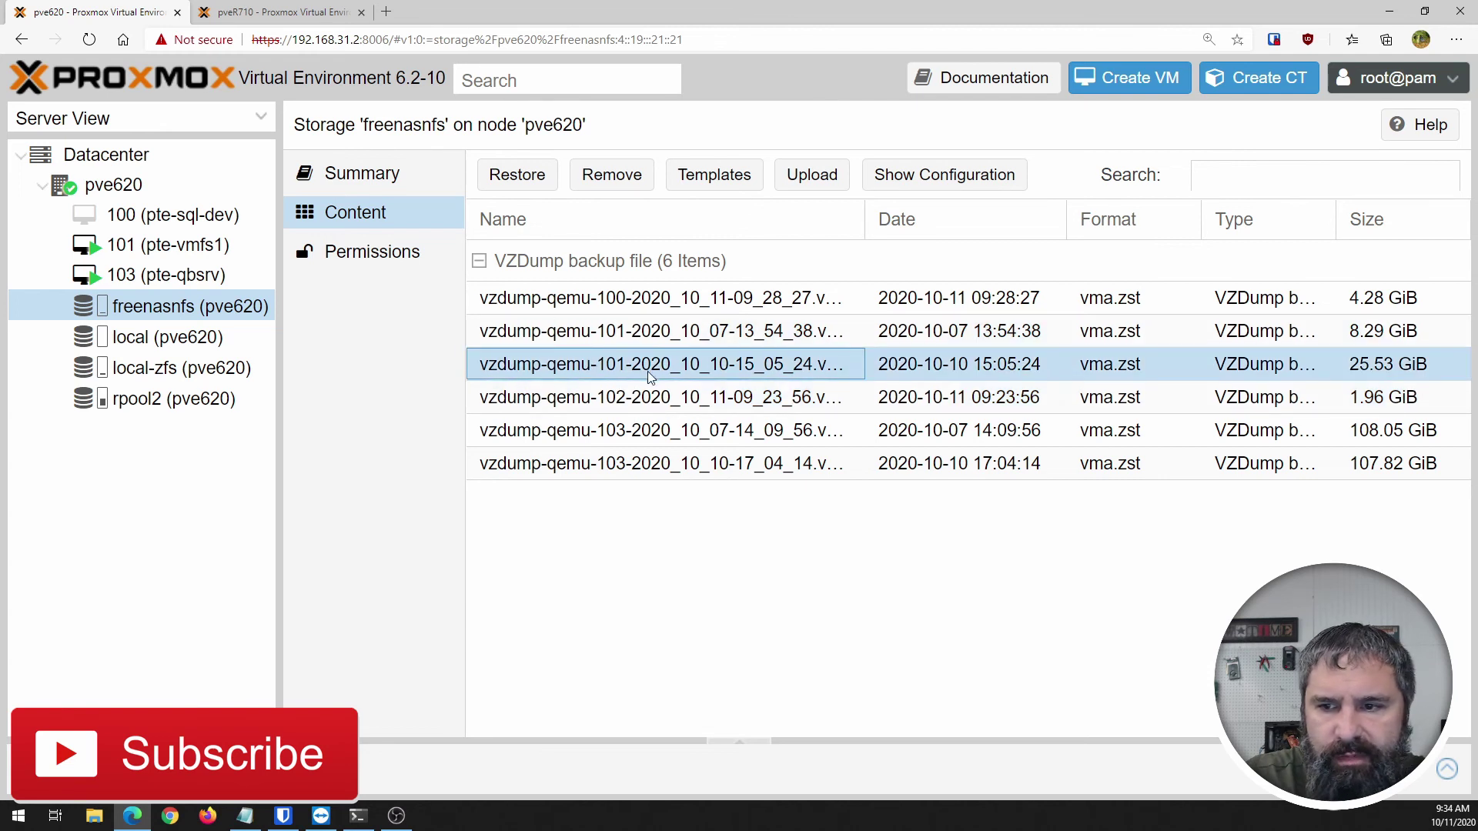
Compare the VM IDs on pveR710 and pve620 with the backup files in the shared freenasnfs storage.
left_click(213, 247)
left_click(244, 15)
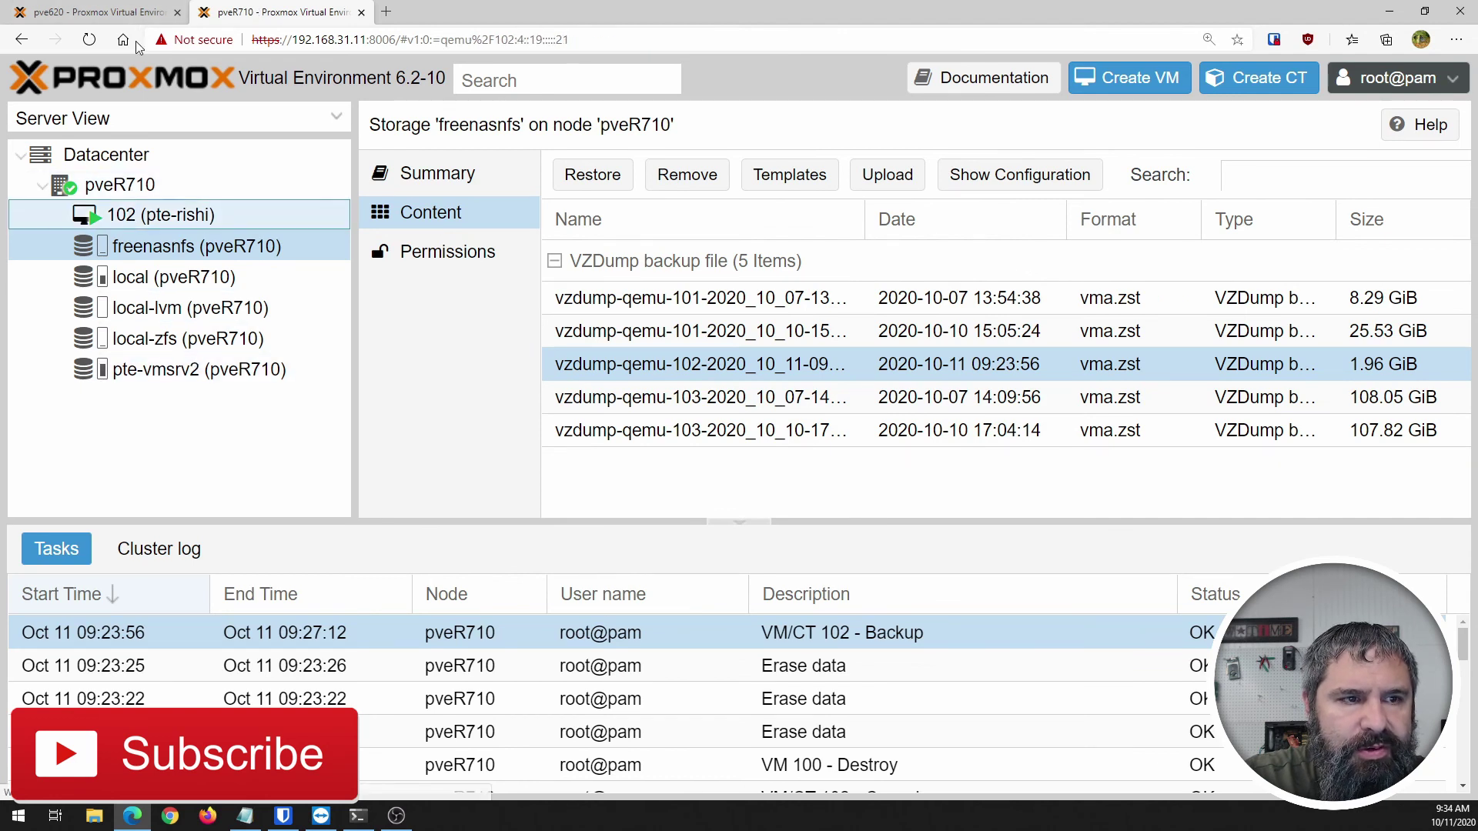
key("ctrl+Tab")
left_click(132, 218)
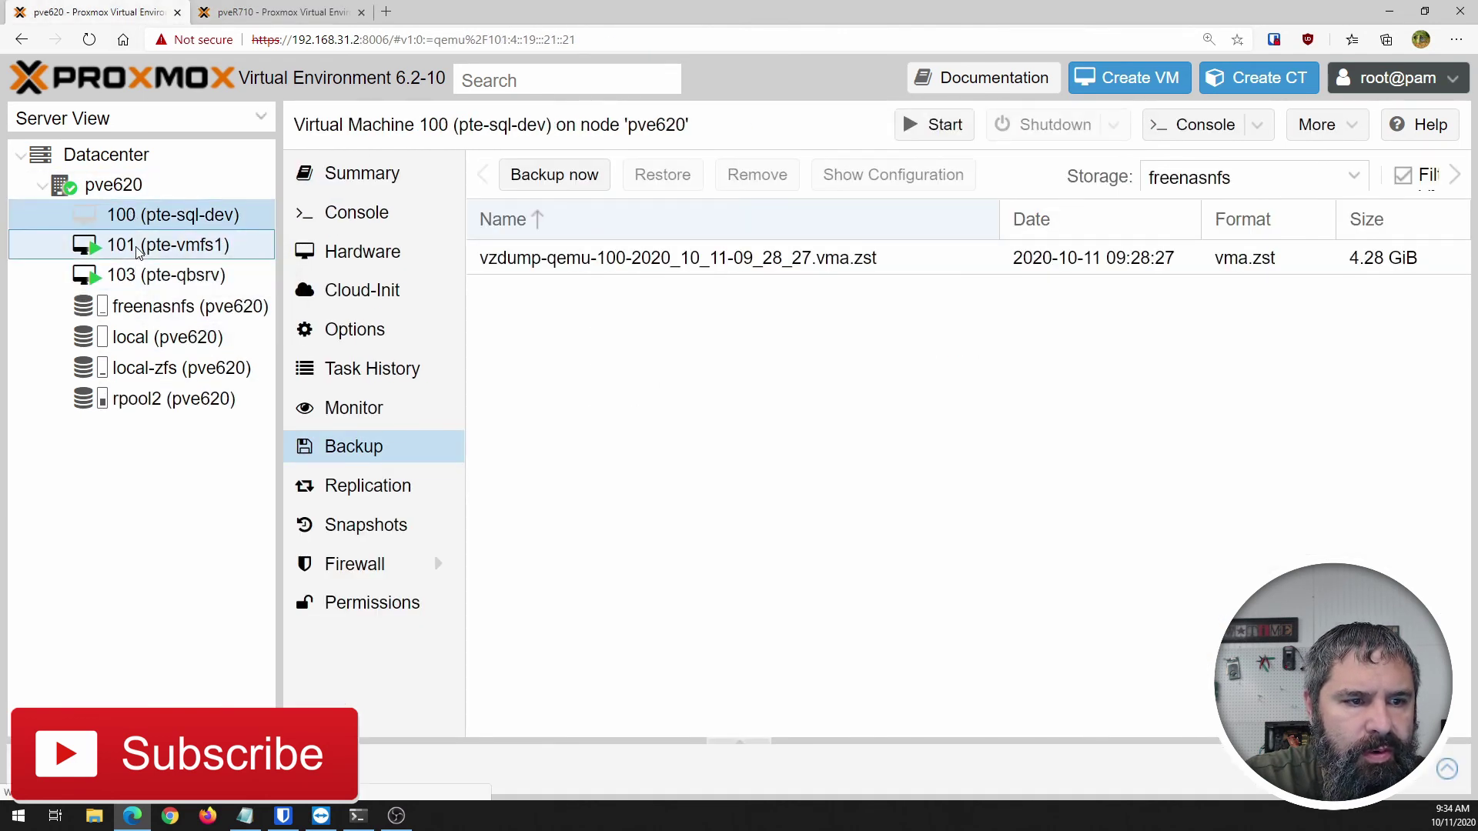
left_click(154, 276)
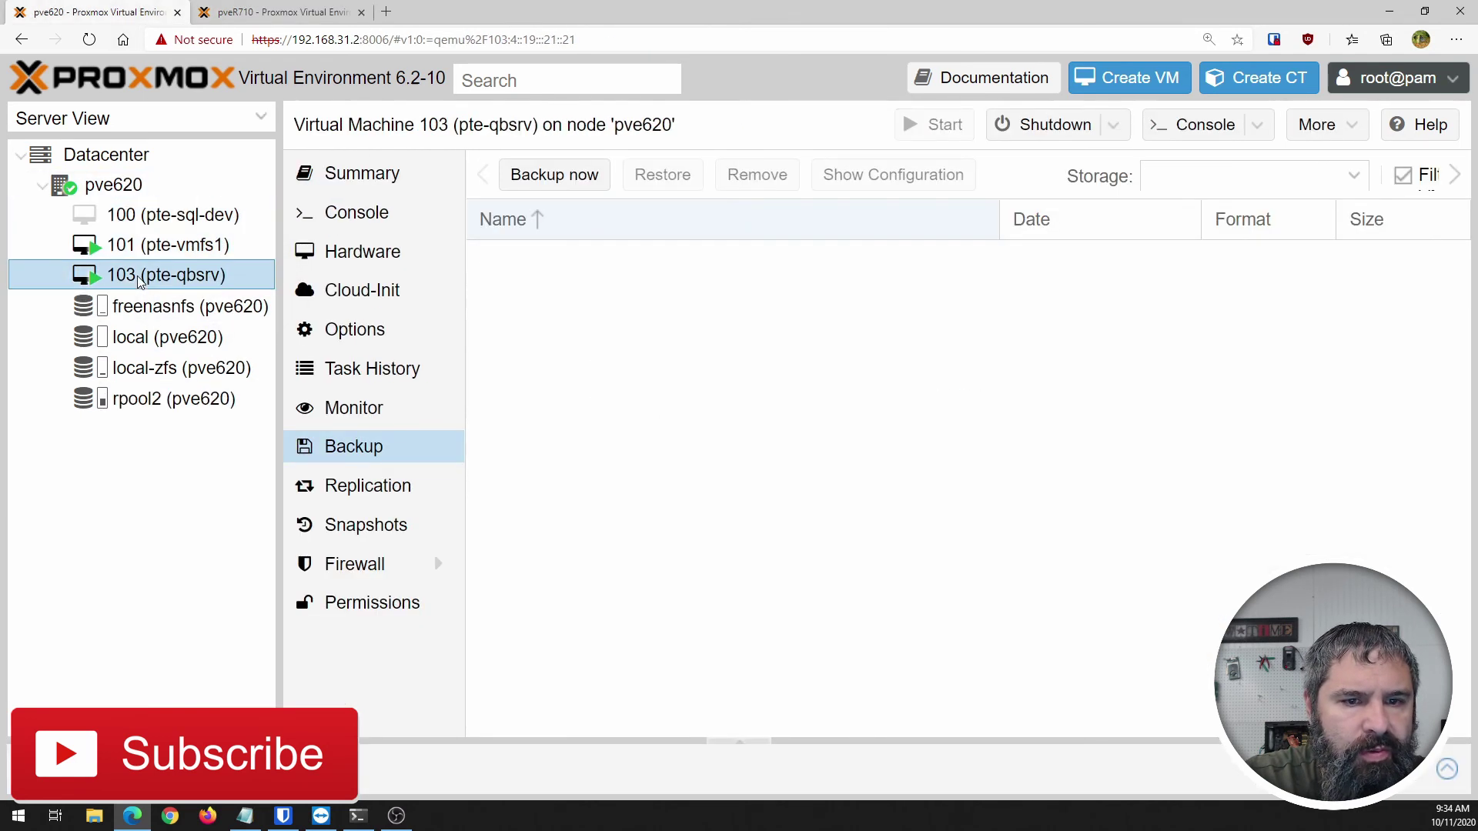
left_click(164, 319)
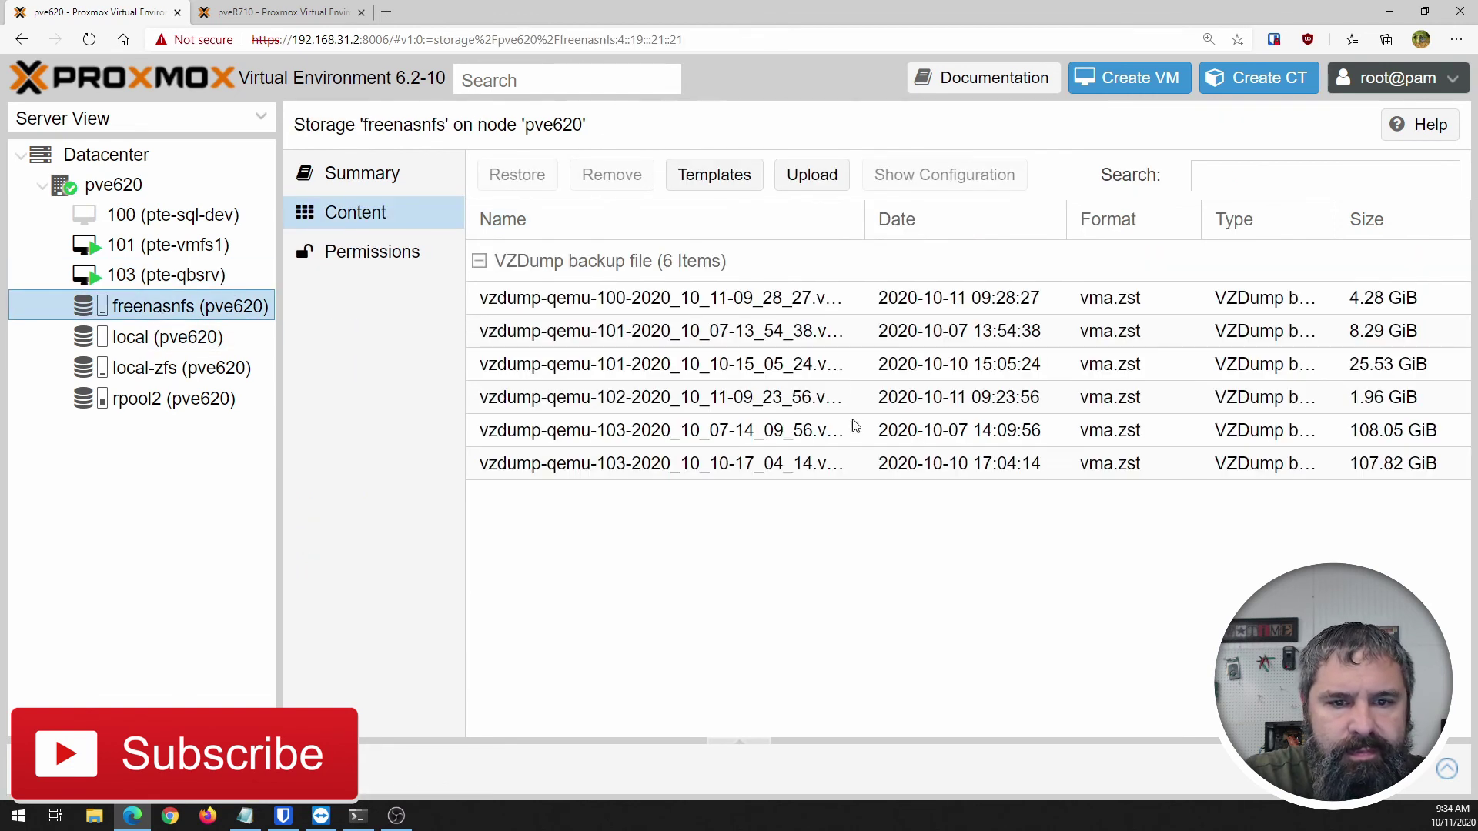